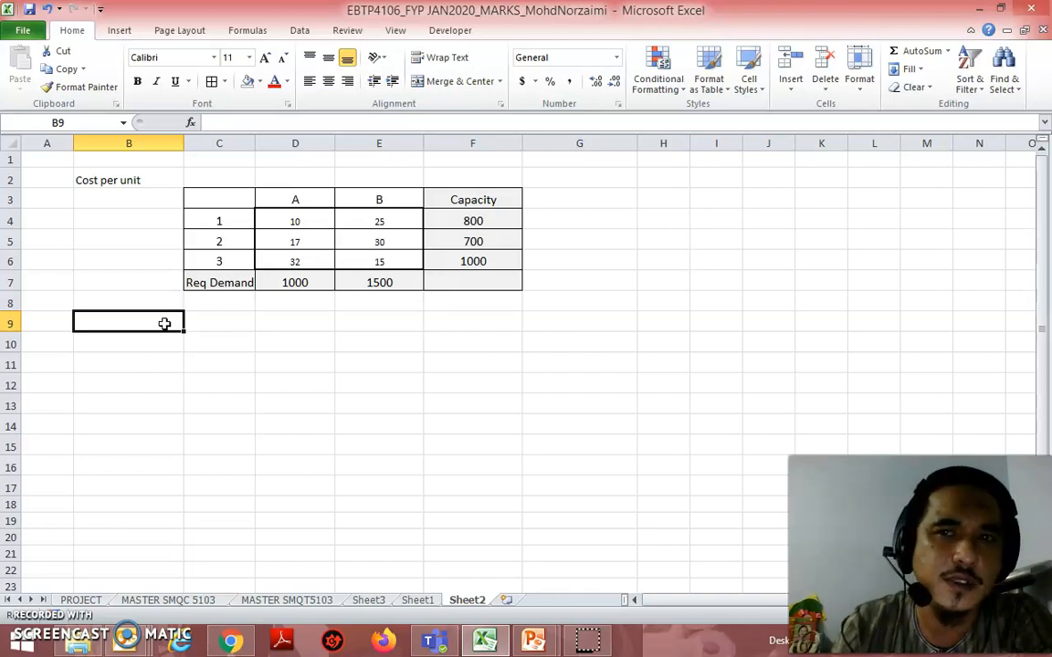
Step: Examine the unit costs from sources 1–3 to destinations A and B, the source capacities and the required demands
left_click(176, 327)
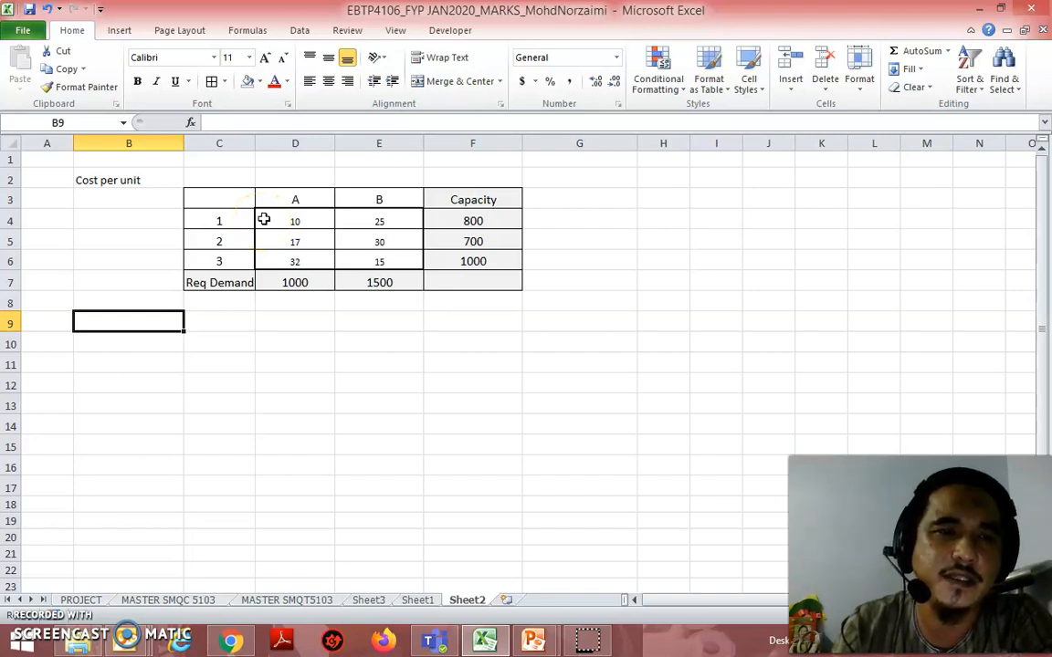
left_click(240, 208)
left_click_drag(240, 208, 241, 256)
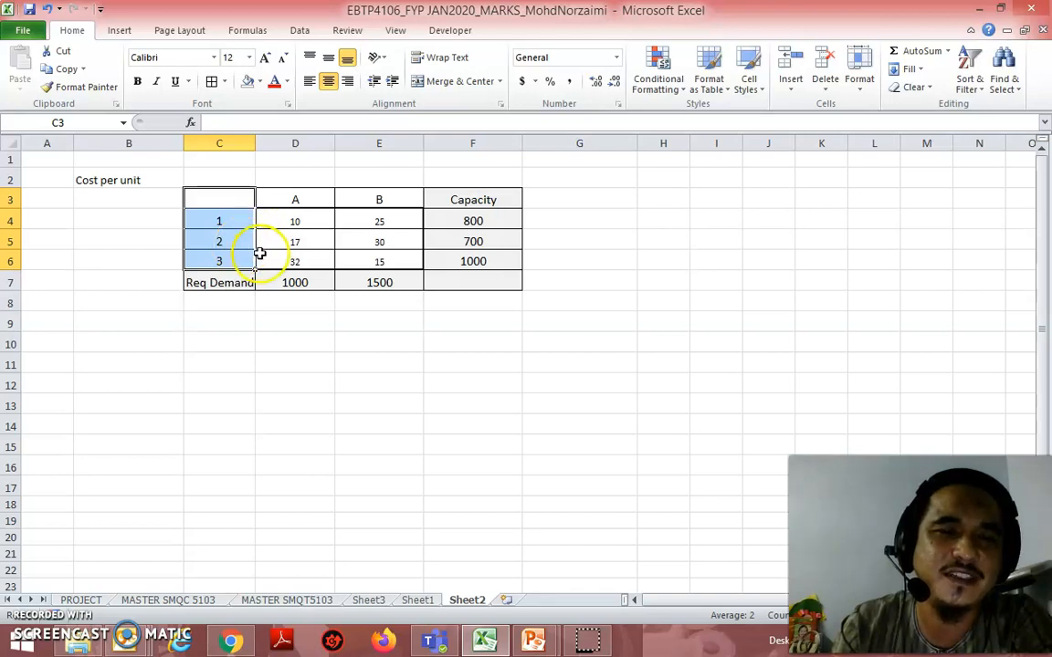
left_click(323, 219)
left_click(390, 223)
left_click(298, 238)
left_click(399, 241)
left_click(302, 261)
left_click(388, 263)
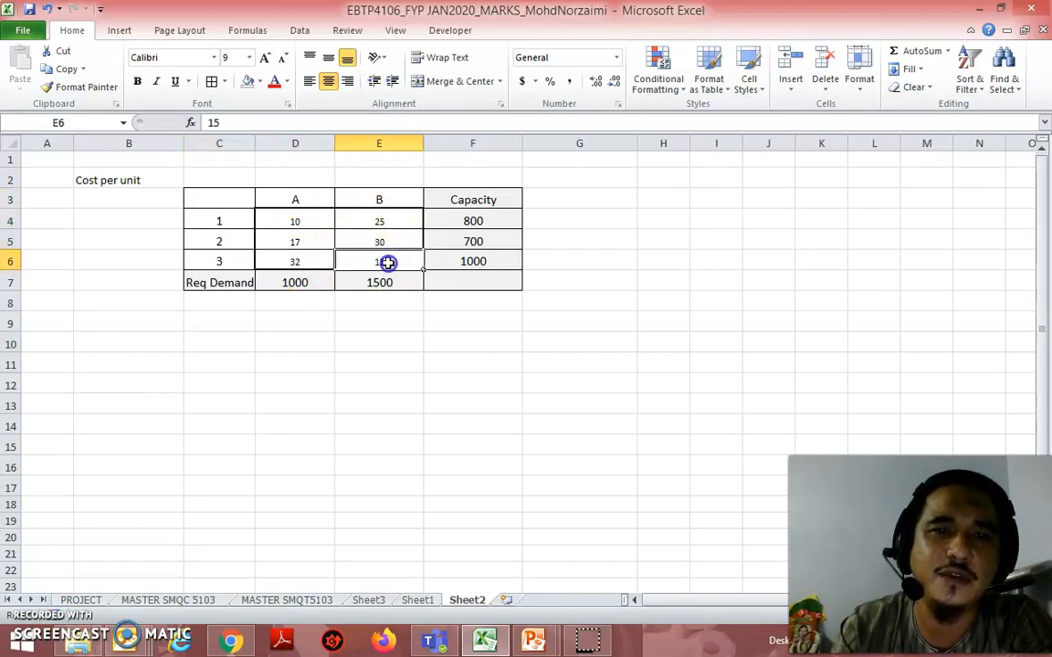
left_click(490, 220)
left_click(489, 257)
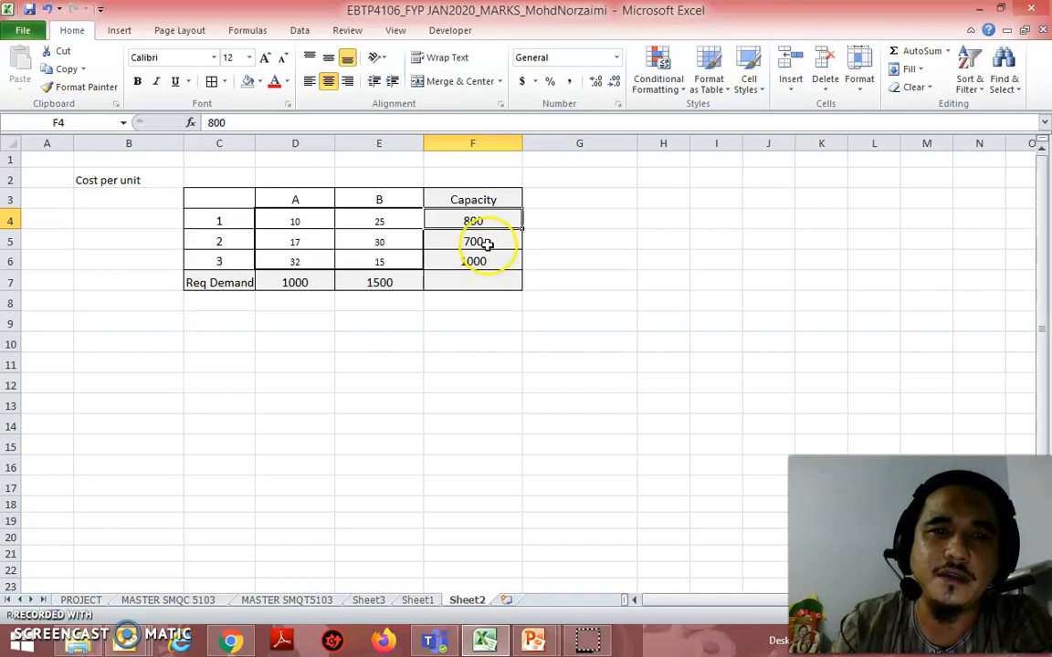
left_click(489, 243)
left_click(488, 260)
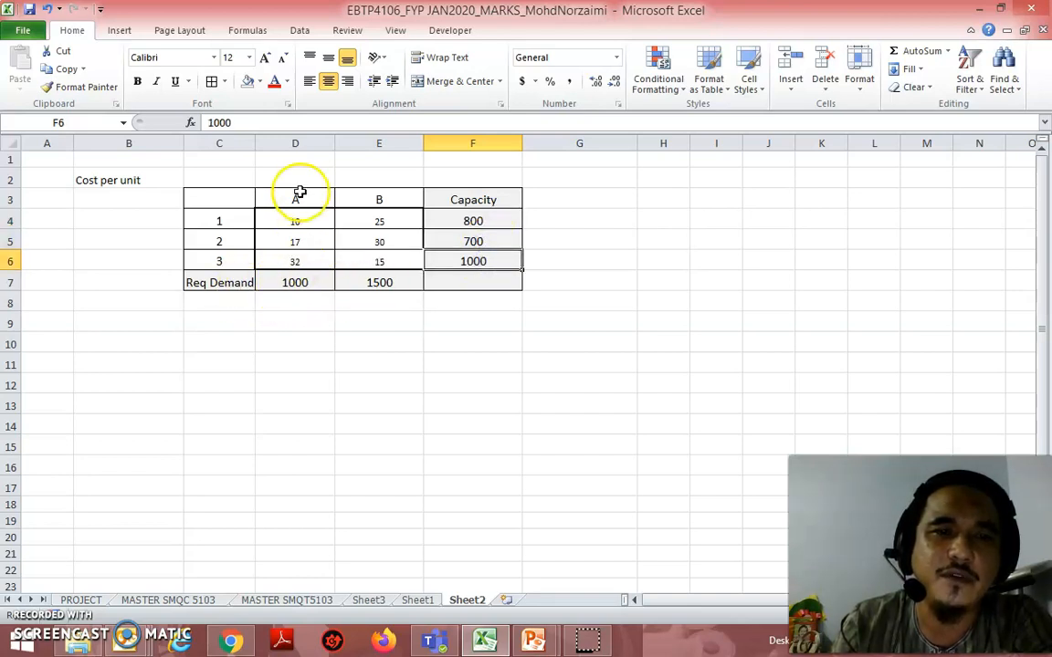
left_click(320, 282)
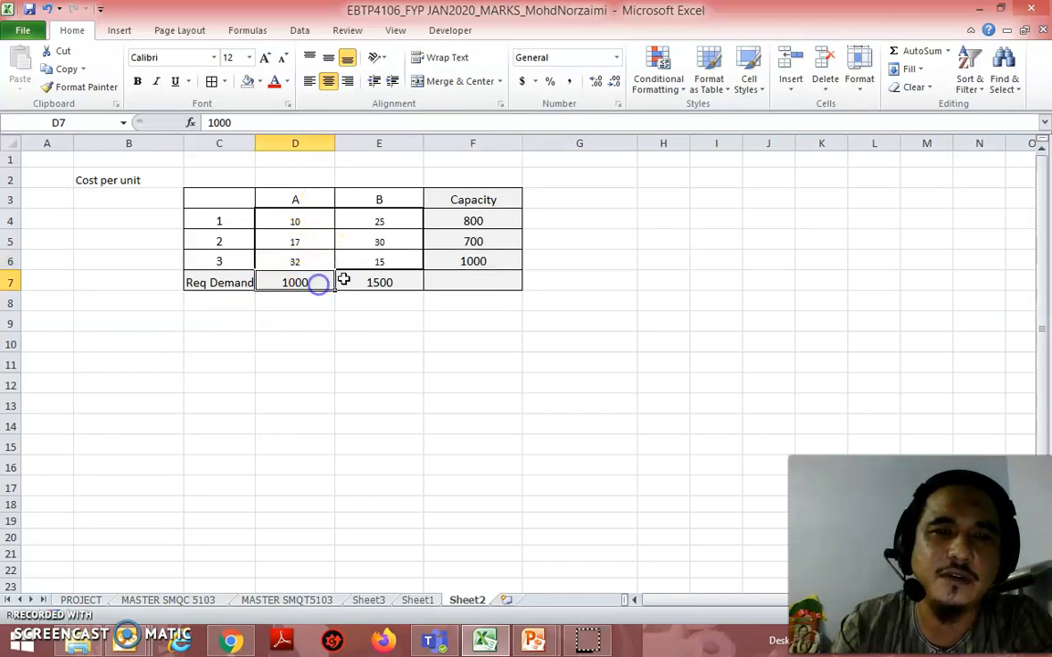
left_click(391, 278)
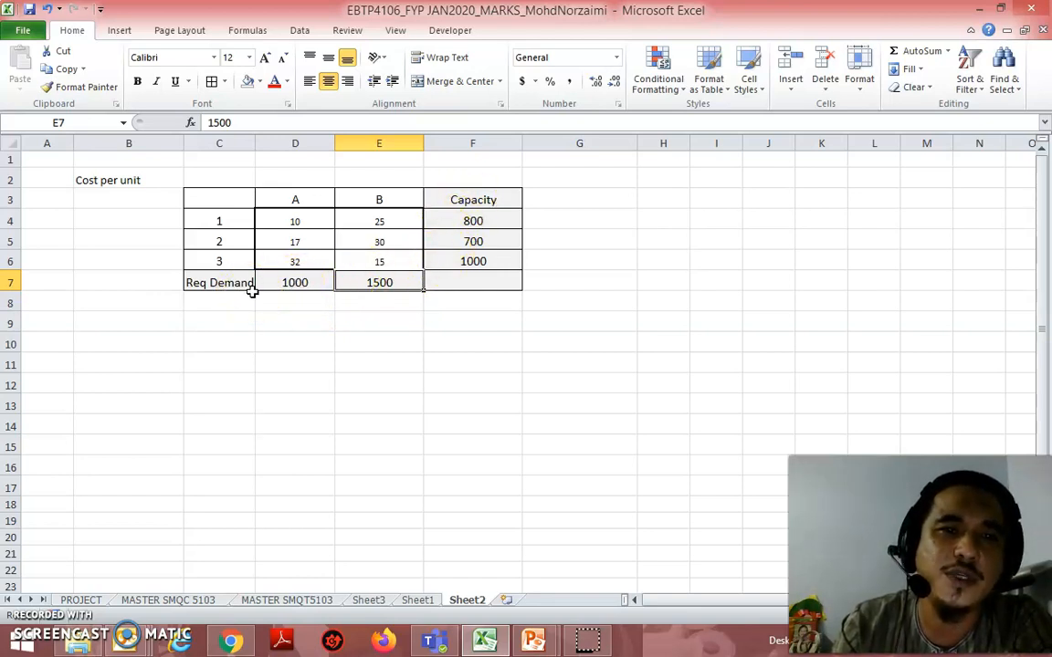
left_click(276, 319)
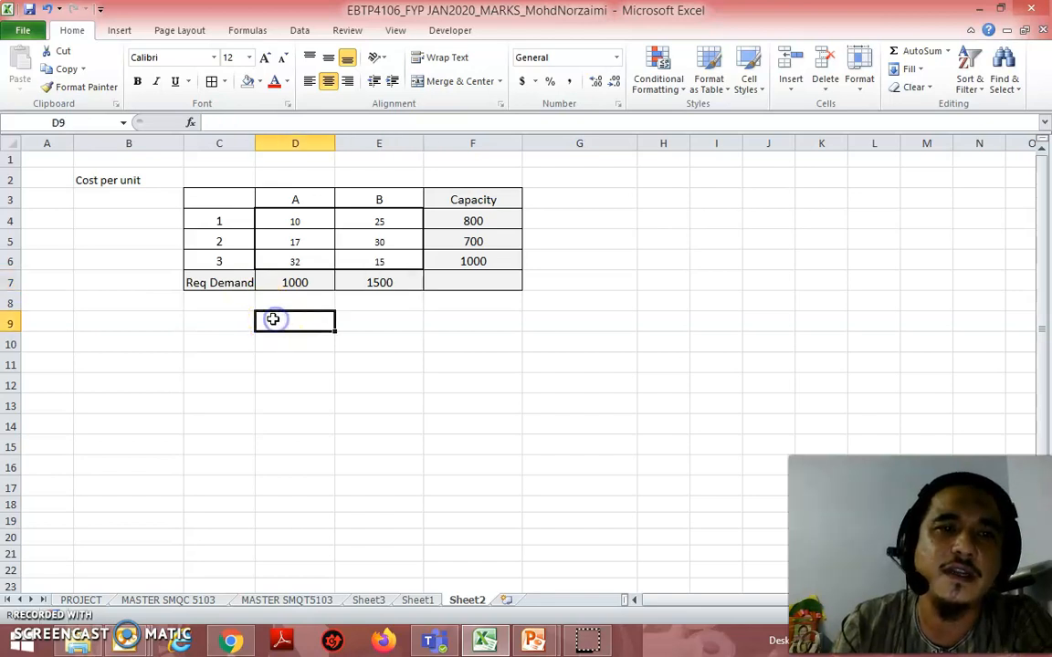
Step: Copy the cost table with its heading (B2:F8) and paste the duplicate at B10
left_click_drag(137, 179, 509, 294)
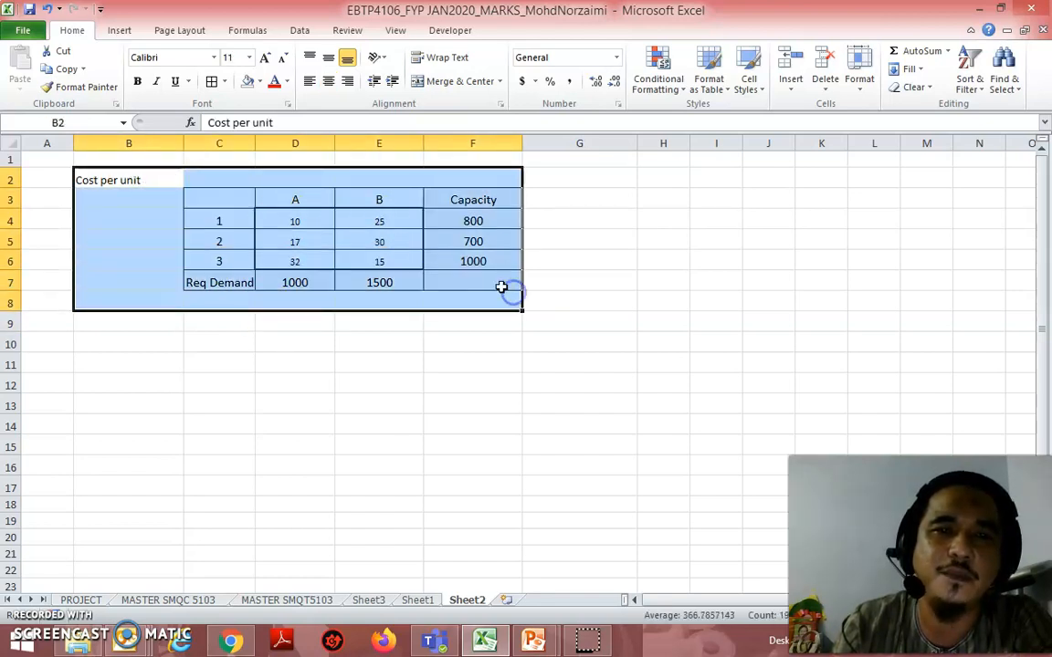
right_click(294, 218)
left_click(338, 246)
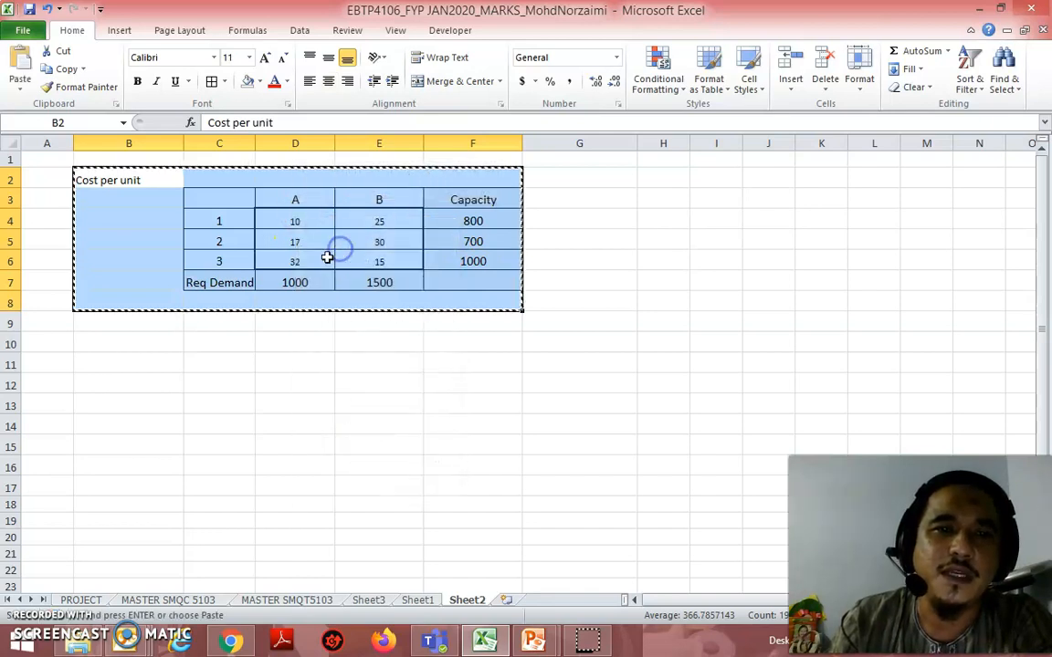
left_click(127, 346)
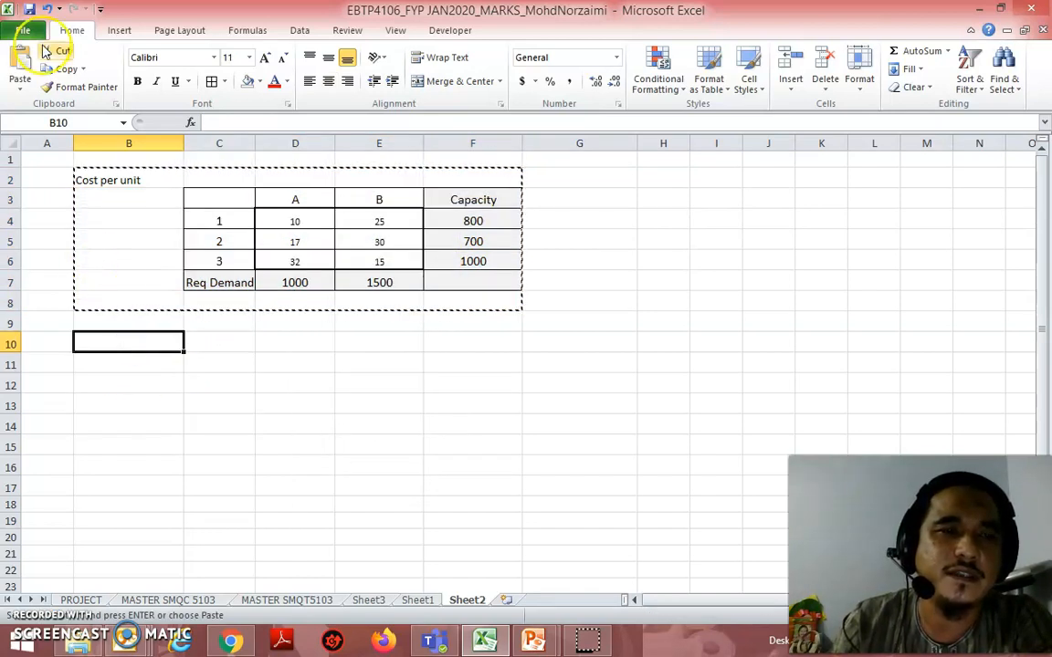
left_click(19, 68)
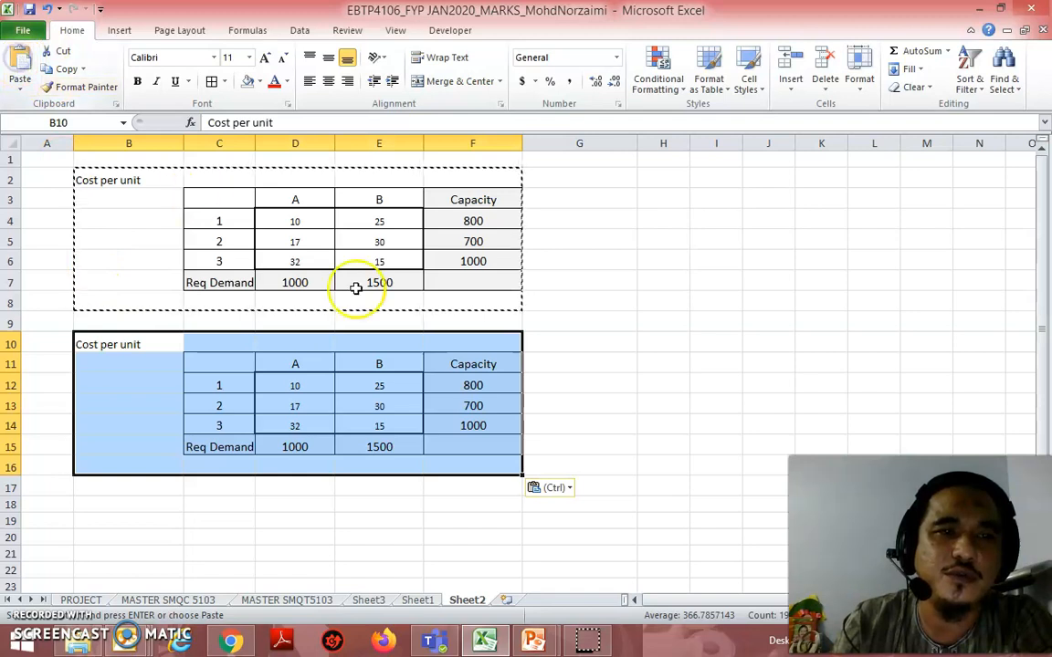
Step: In the copied table, move the Capacity column one column over to G and the Req Demand row down to row 16
left_click(639, 383)
left_click_drag(493, 363, 493, 447)
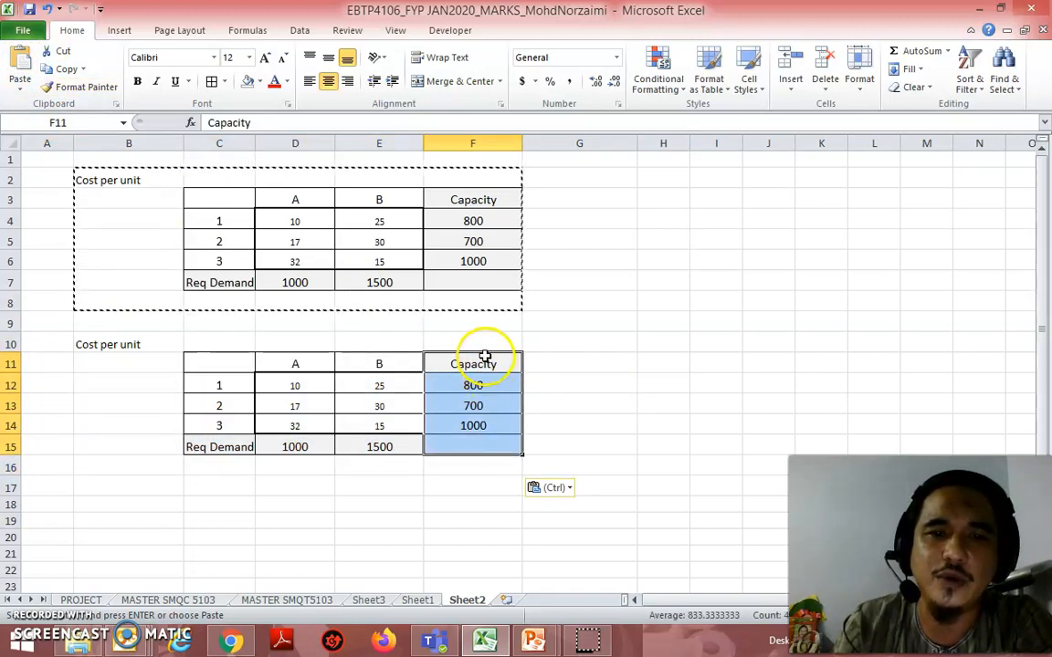
left_click_drag(484, 354, 547, 357)
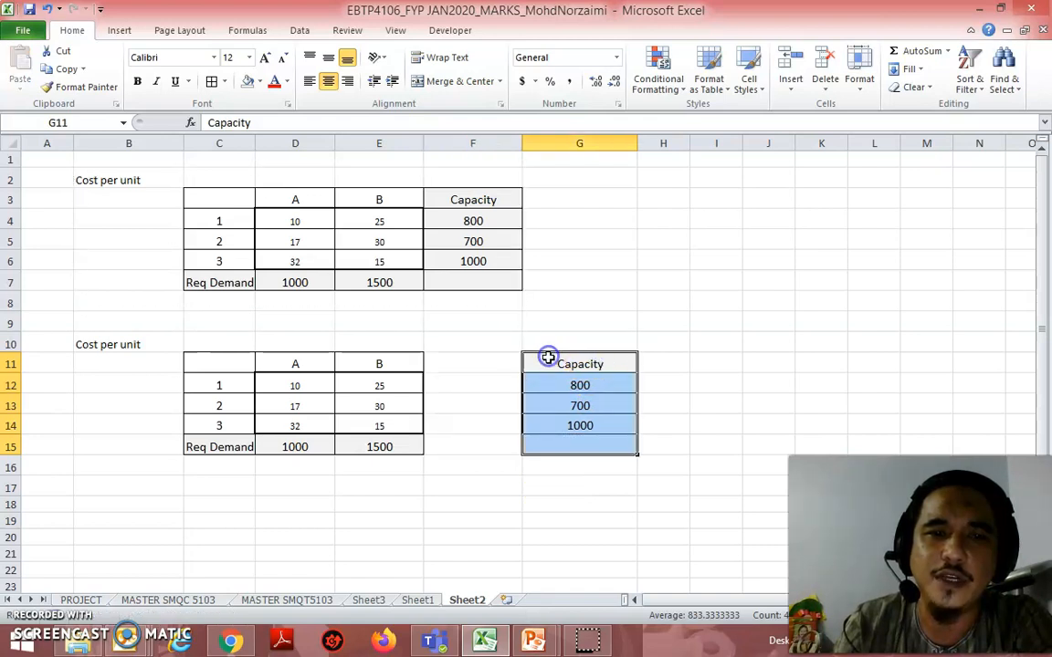
left_click_drag(205, 448, 554, 451)
left_click_drag(464, 438, 465, 462)
Step: Label the freed column "factory cap" in F11 and the freed row "dist. Demand" in C15
left_click(451, 364)
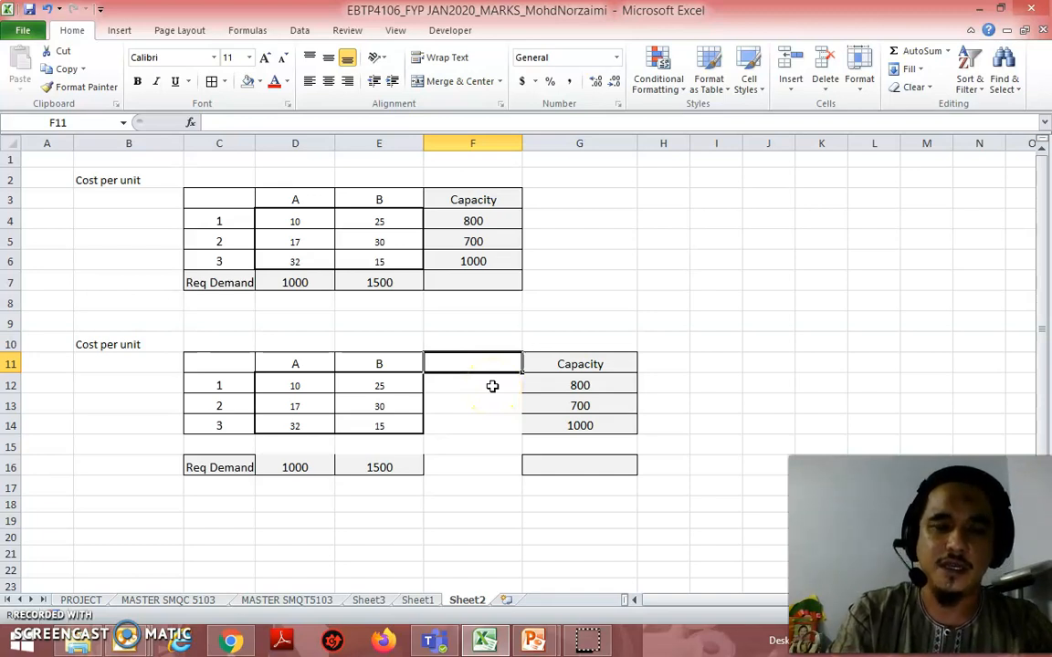
type("factory cap")
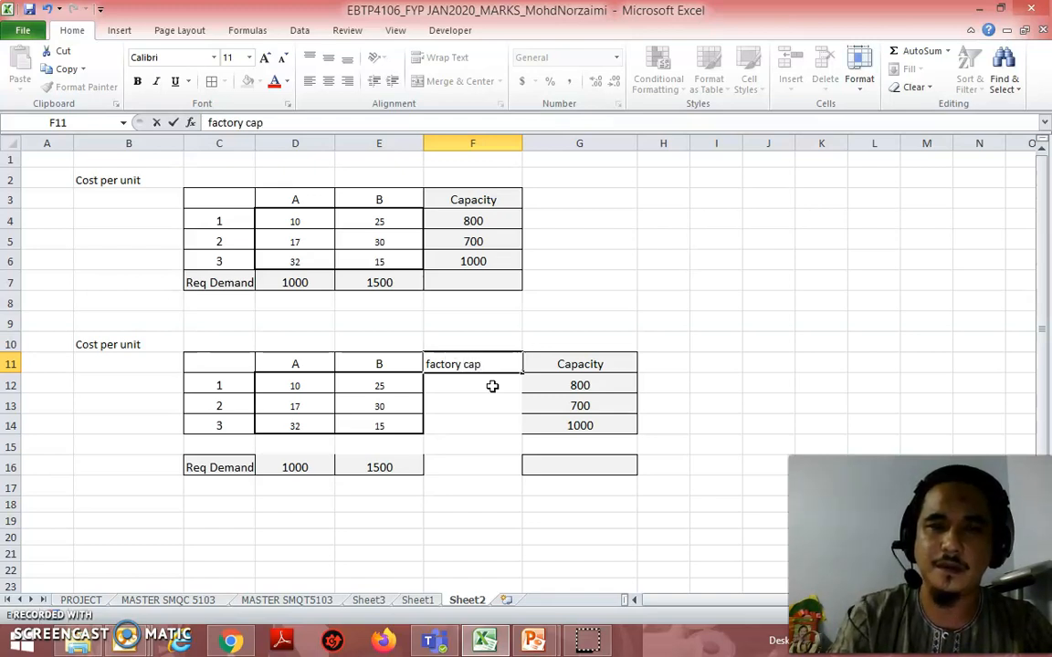
key("Return")
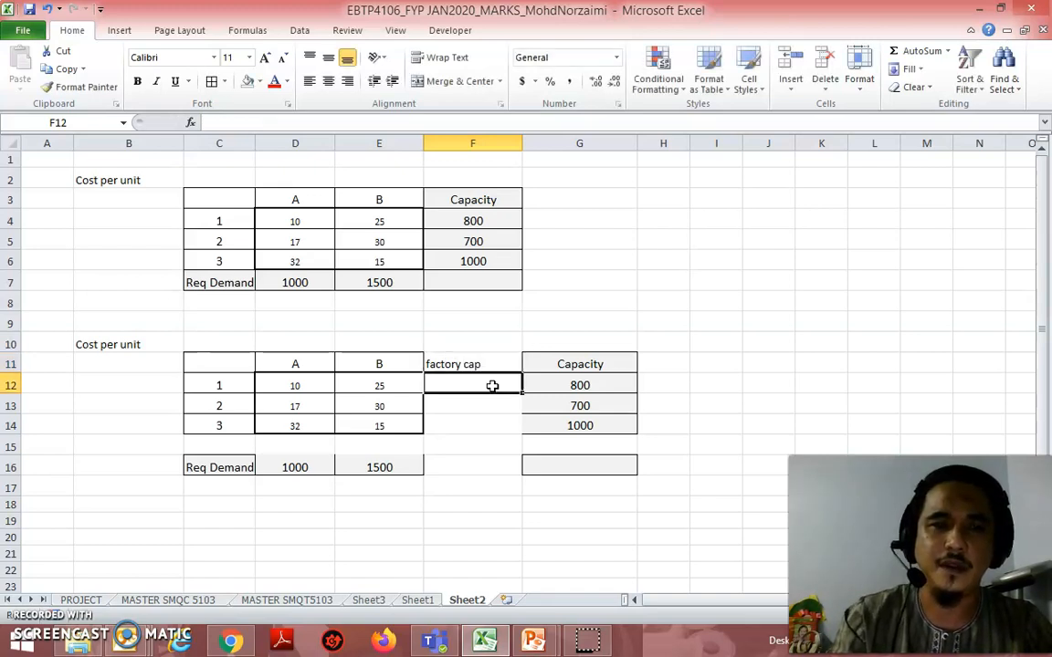
left_click(215, 442)
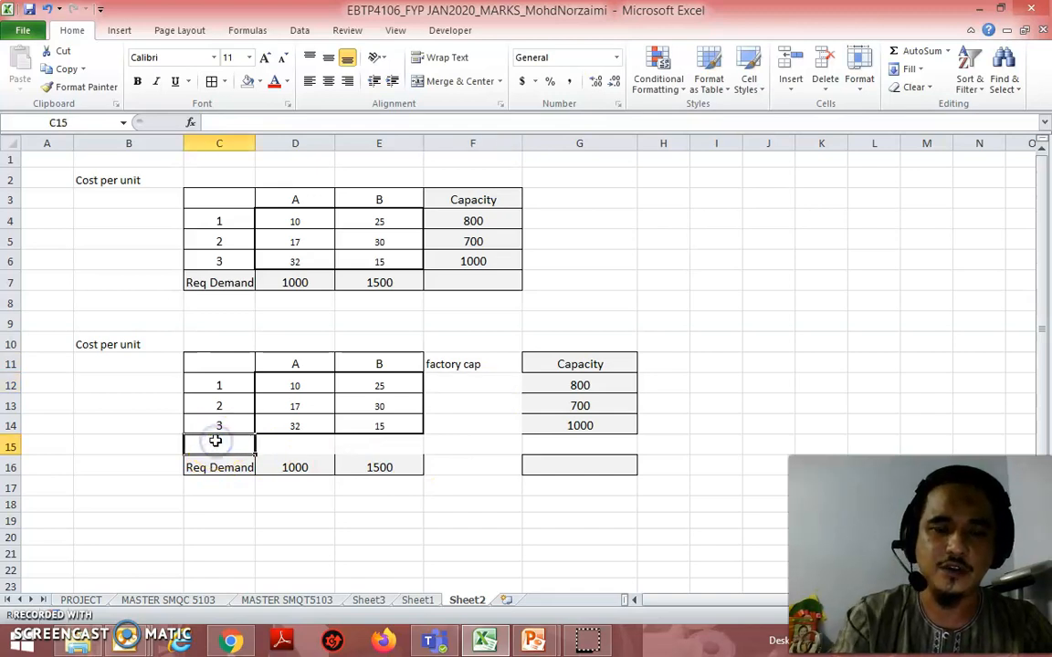
type("dist.")
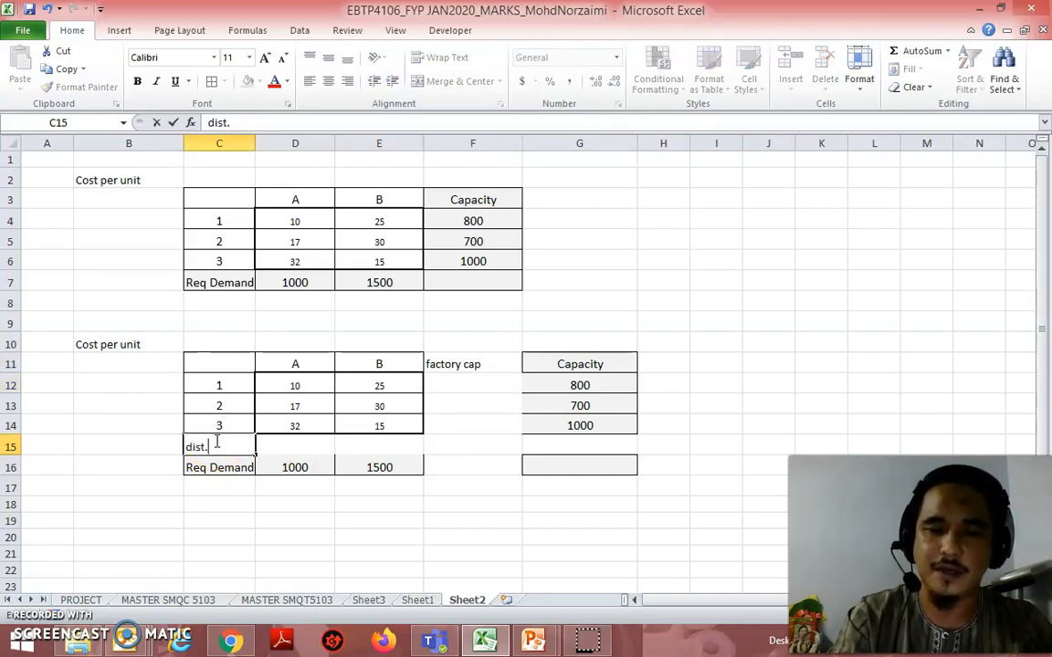
type(" demand")
key("Return")
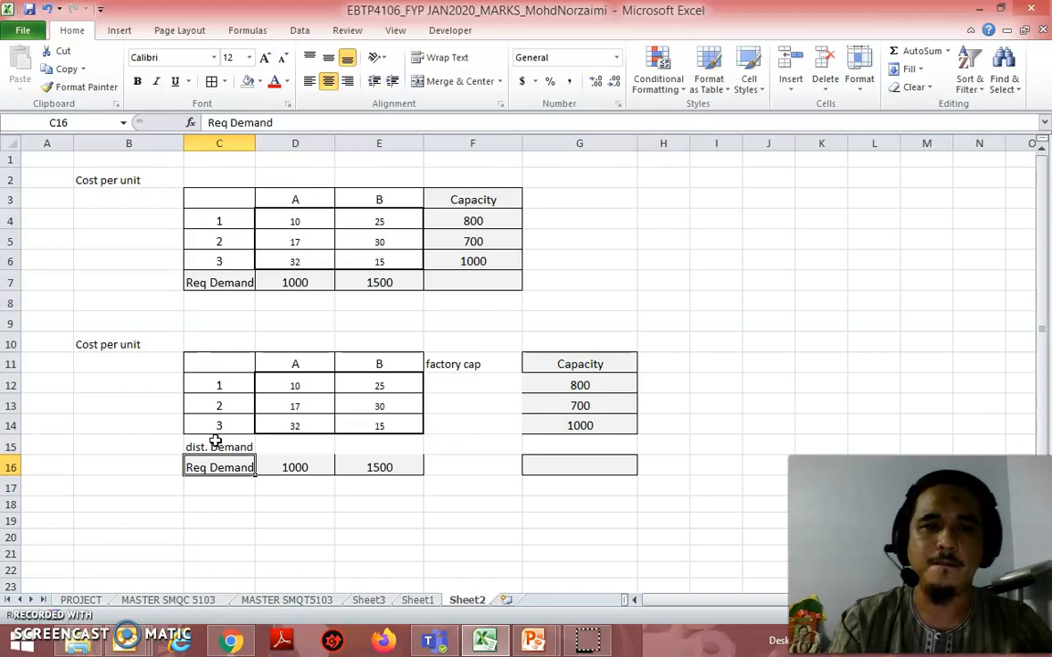
Step: Apply all borders to the second table (C11:G16) and centre its contents
left_click_drag(481, 364, 493, 466)
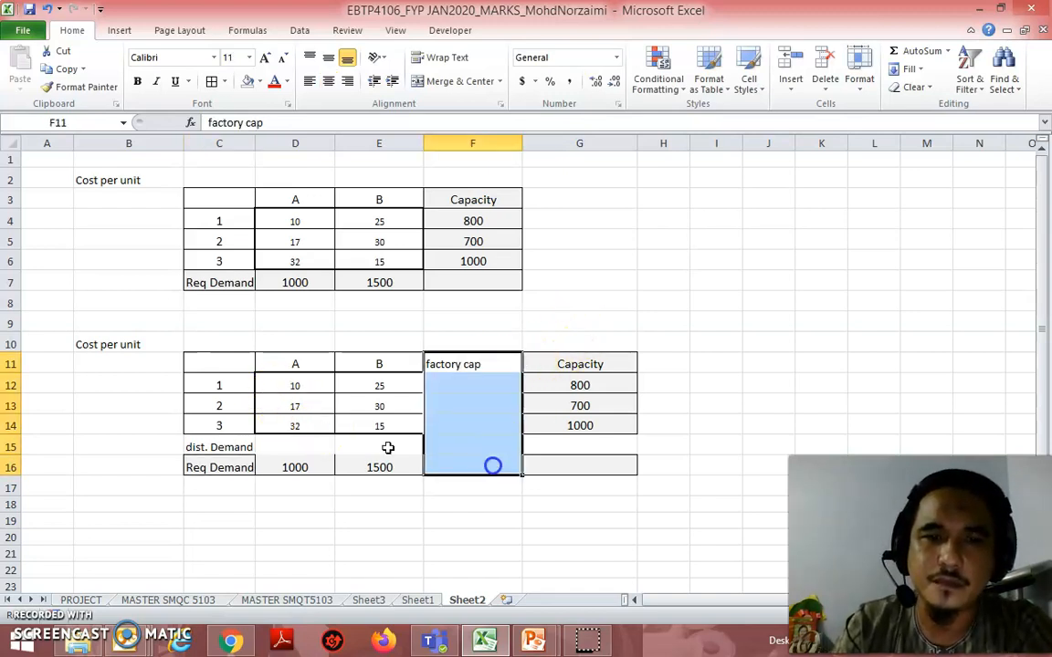
left_click_drag(230, 363, 567, 456)
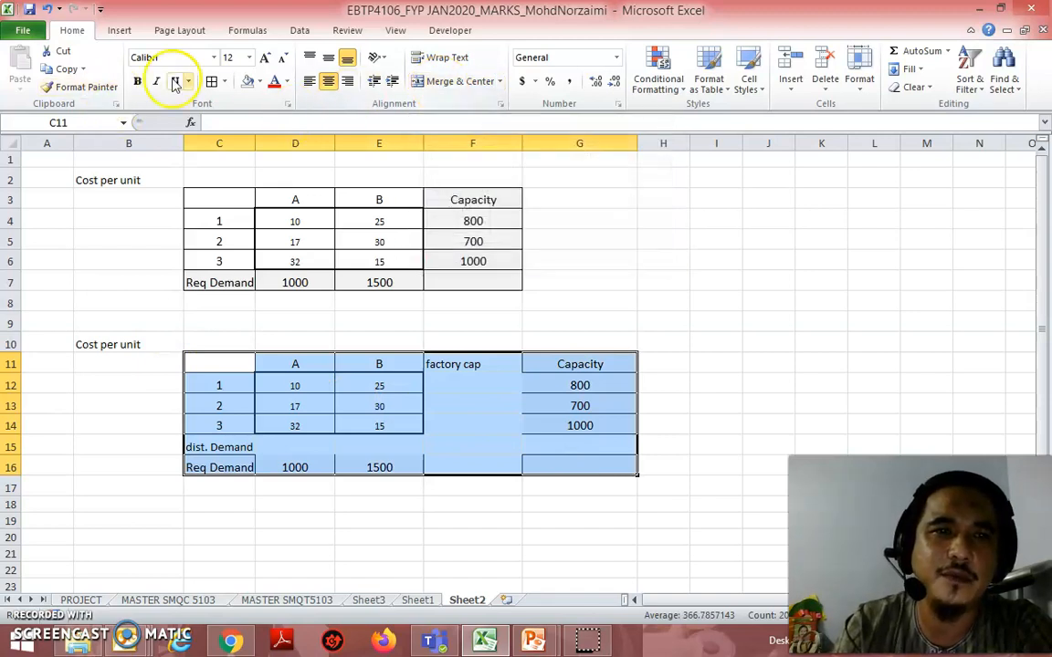
left_click(211, 81)
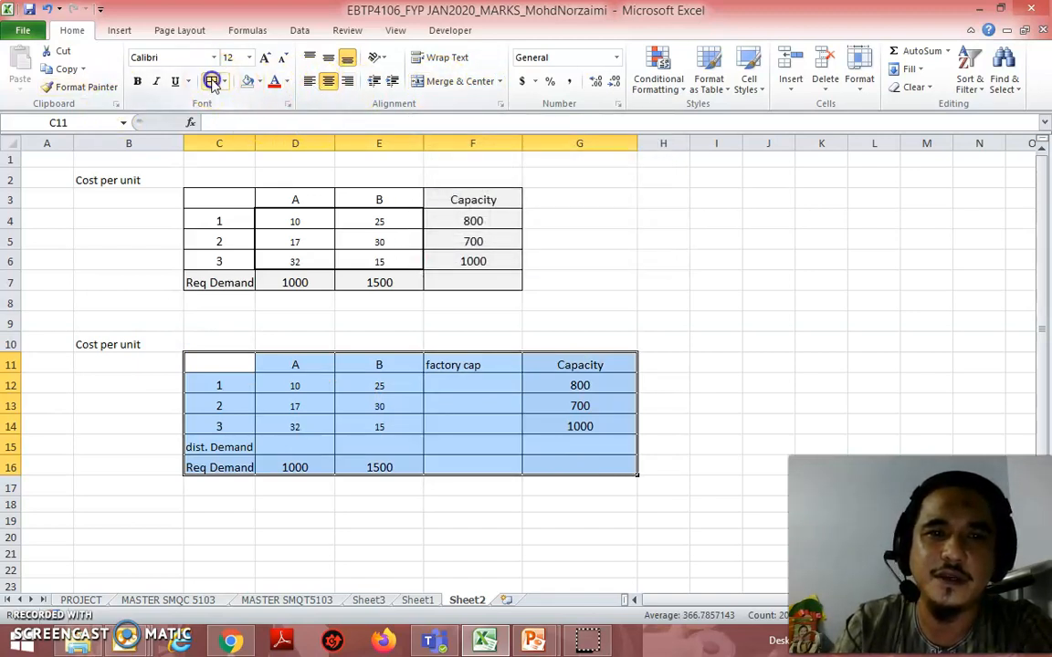
left_click(328, 83)
left_click(328, 83)
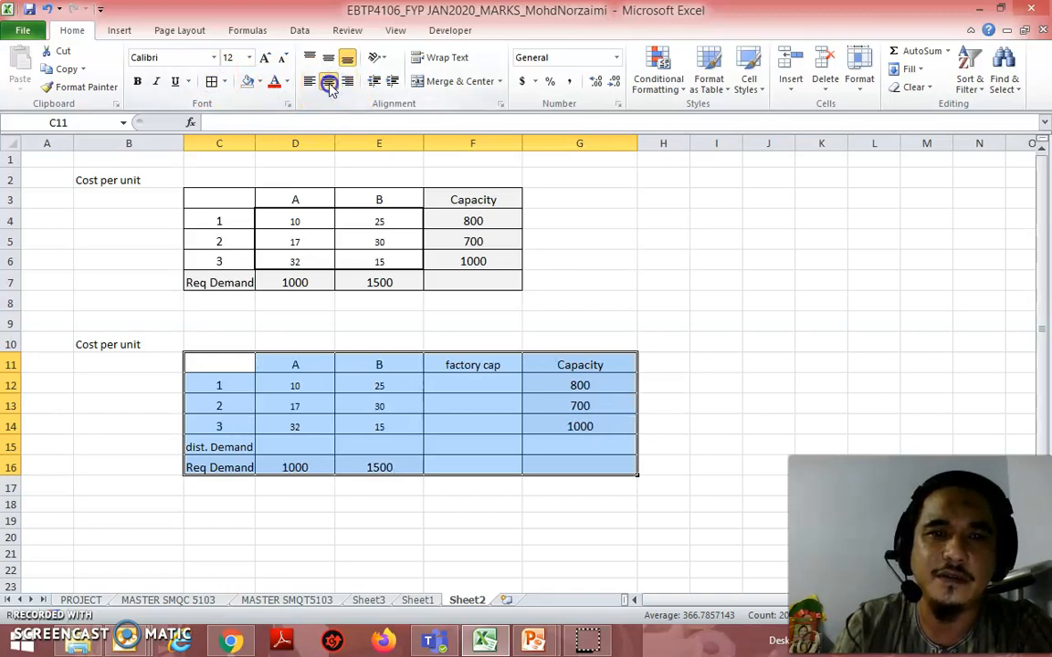
left_click(529, 451)
Step: Clear the copied unit costs from D12:E14 in the second table
left_click(494, 380)
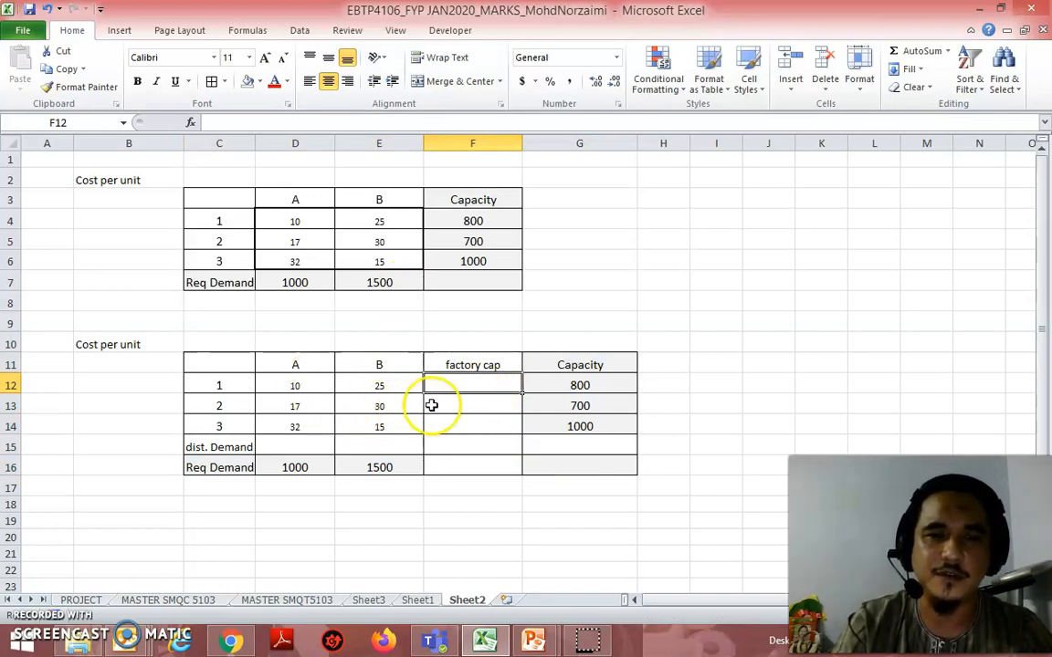
left_click_drag(304, 387, 366, 422)
key("Delete")
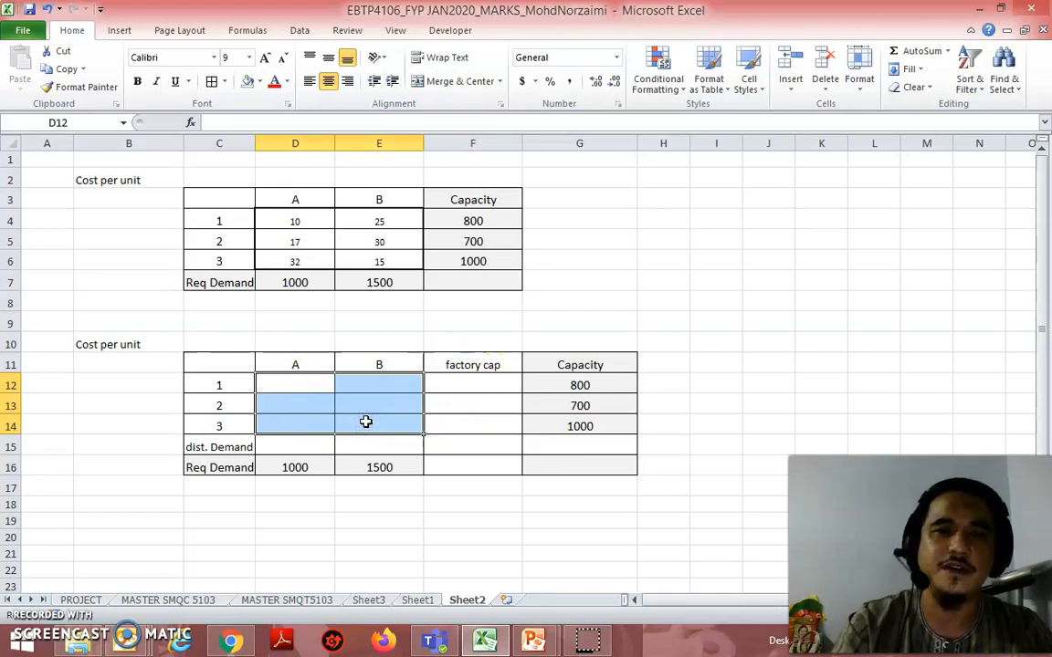
left_click(709, 308)
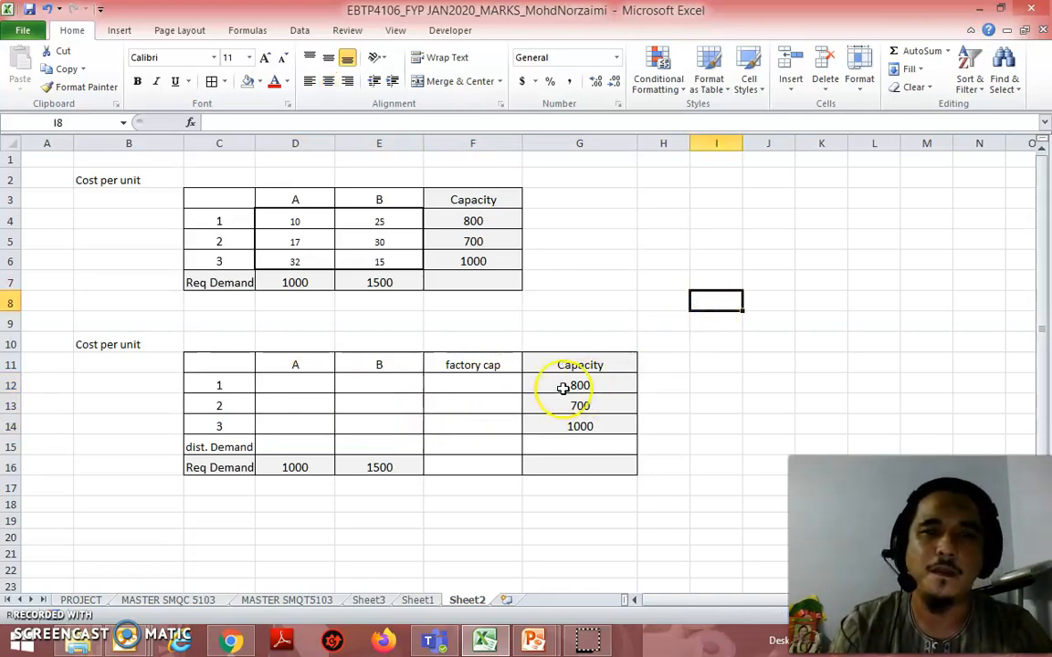
Step: Enter =SUM(D12:E12) in F12 and fill the formula down to F14
left_click(482, 384)
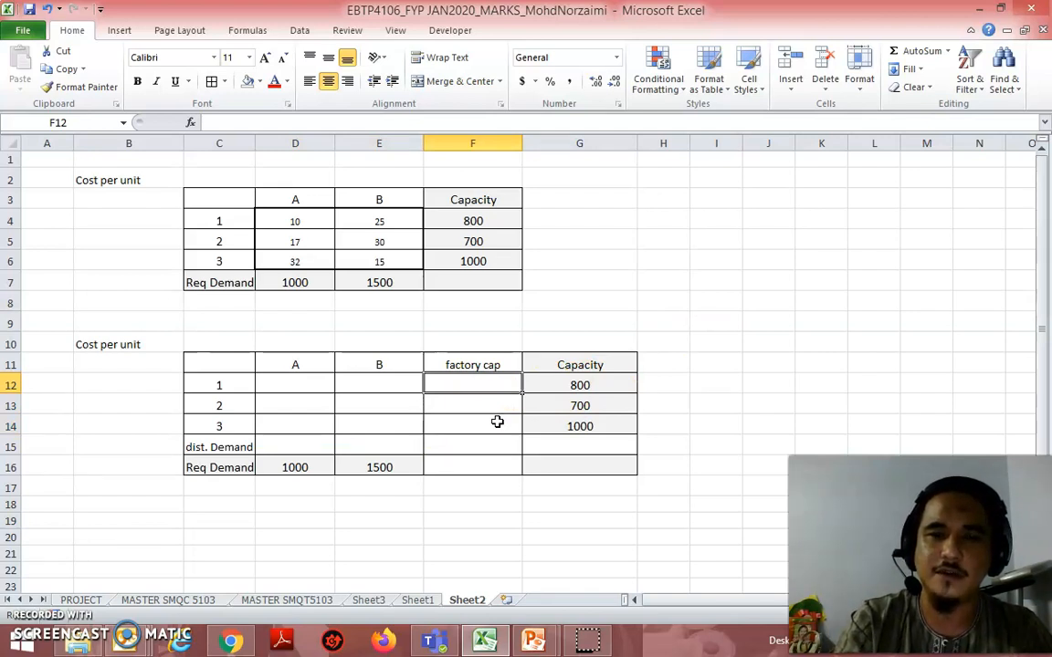
type("=sum(")
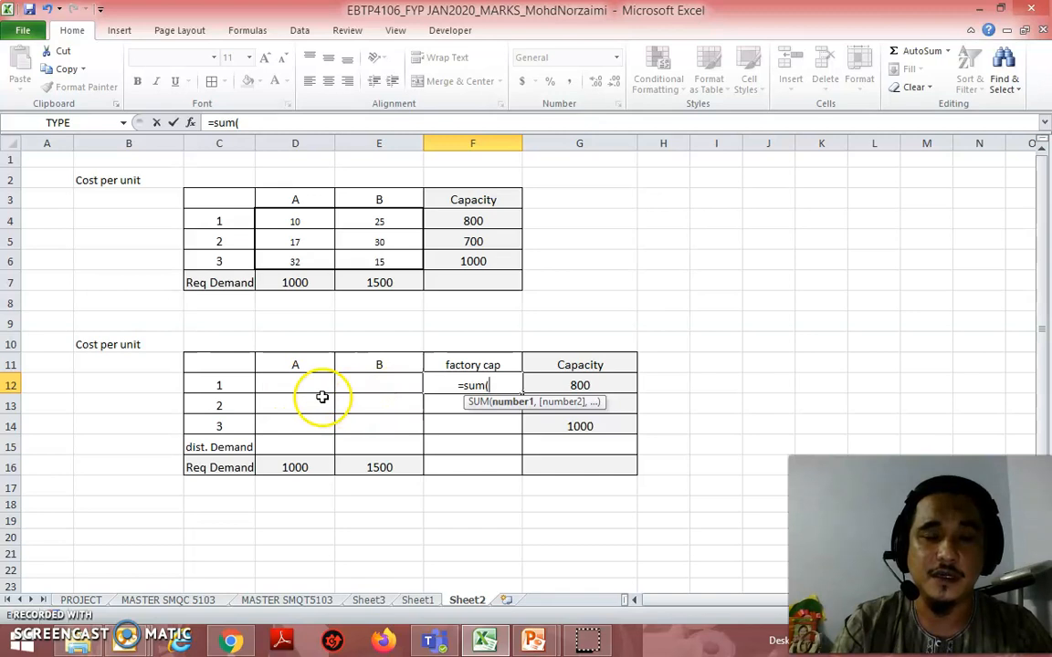
left_click_drag(314, 389, 371, 387)
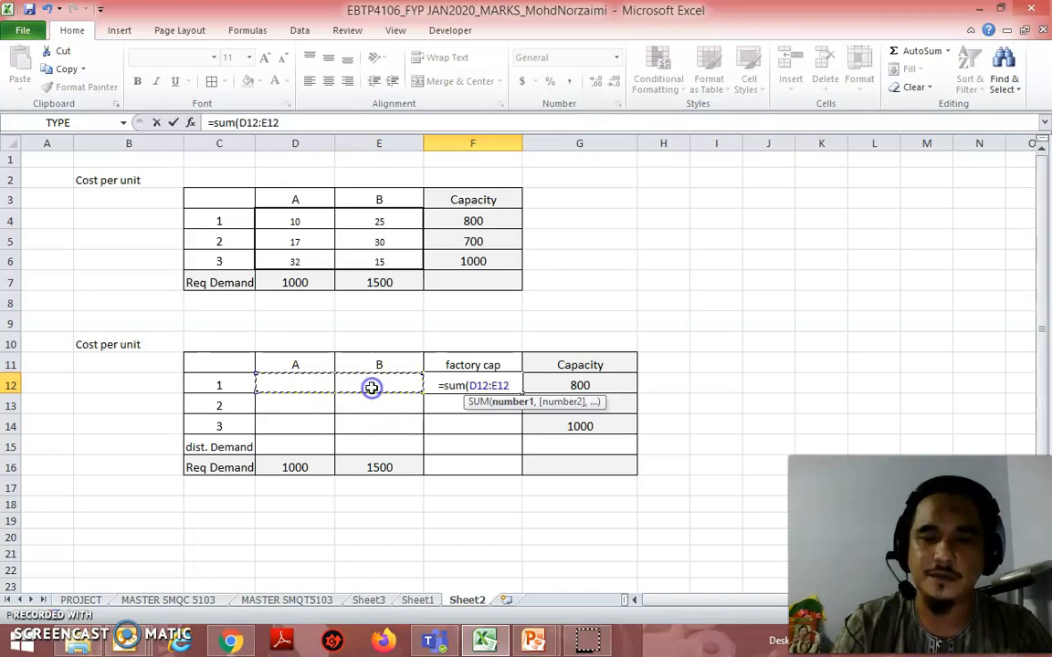
key("Return")
left_click(509, 386)
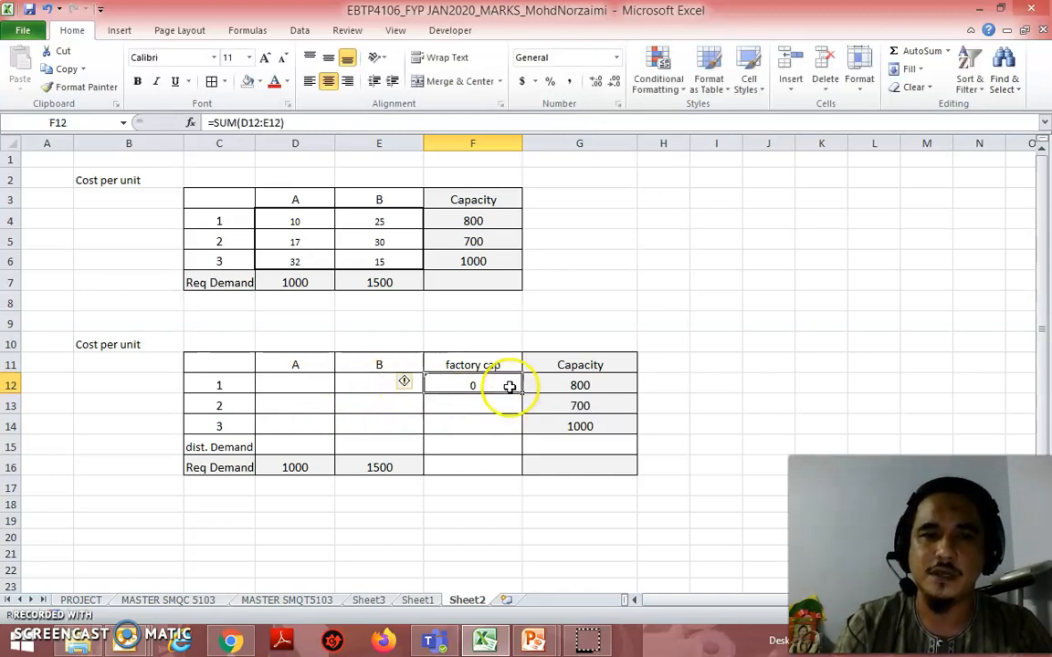
left_click_drag(523, 396, 522, 429)
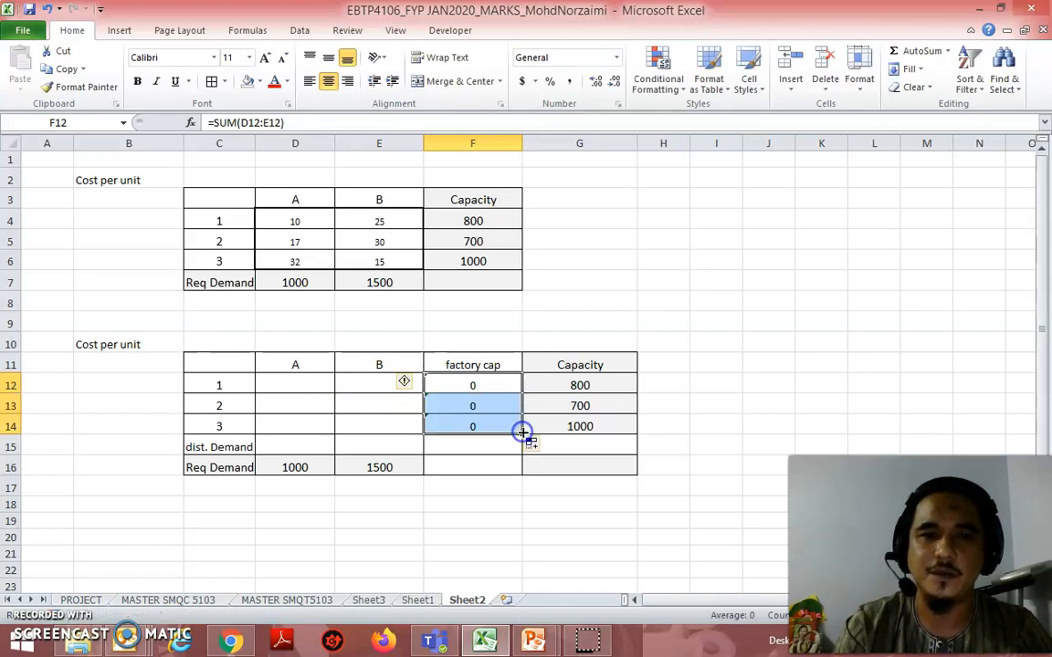
Step: Total the column A allocations D12:D14 with a SUM formula in the dist. Demand cell D15
left_click(292, 447)
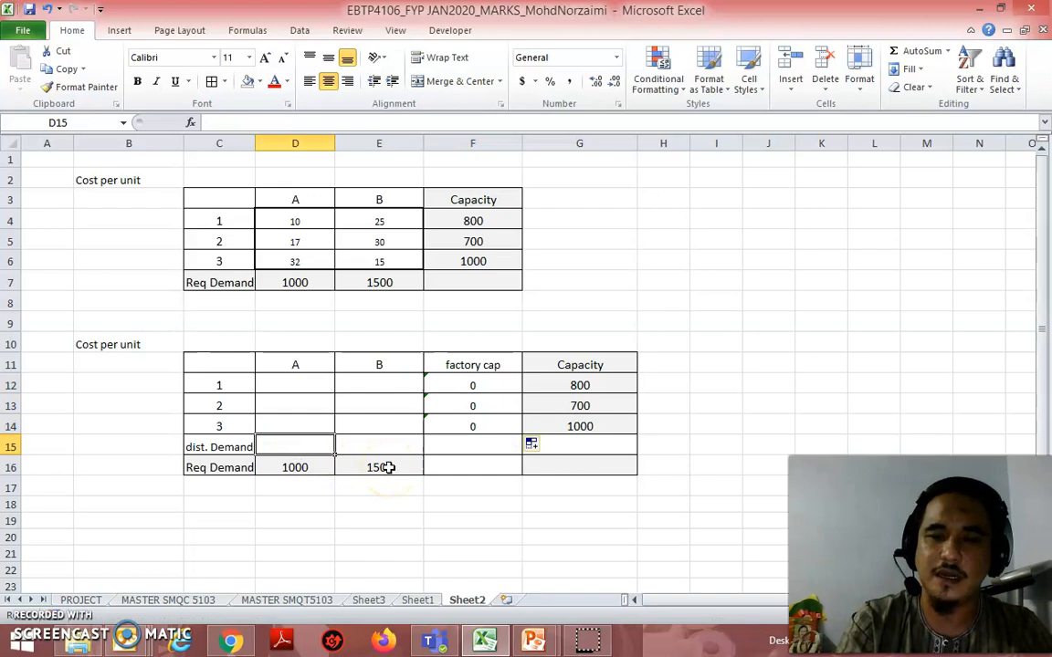
type("=sum(")
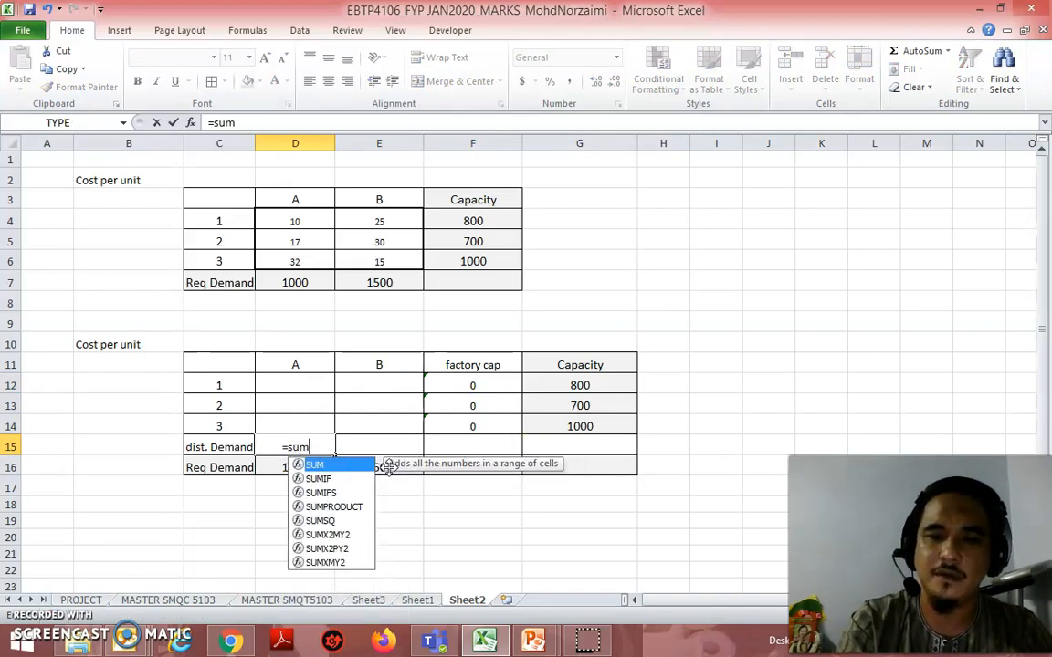
left_click_drag(312, 387, 320, 426)
key("Return")
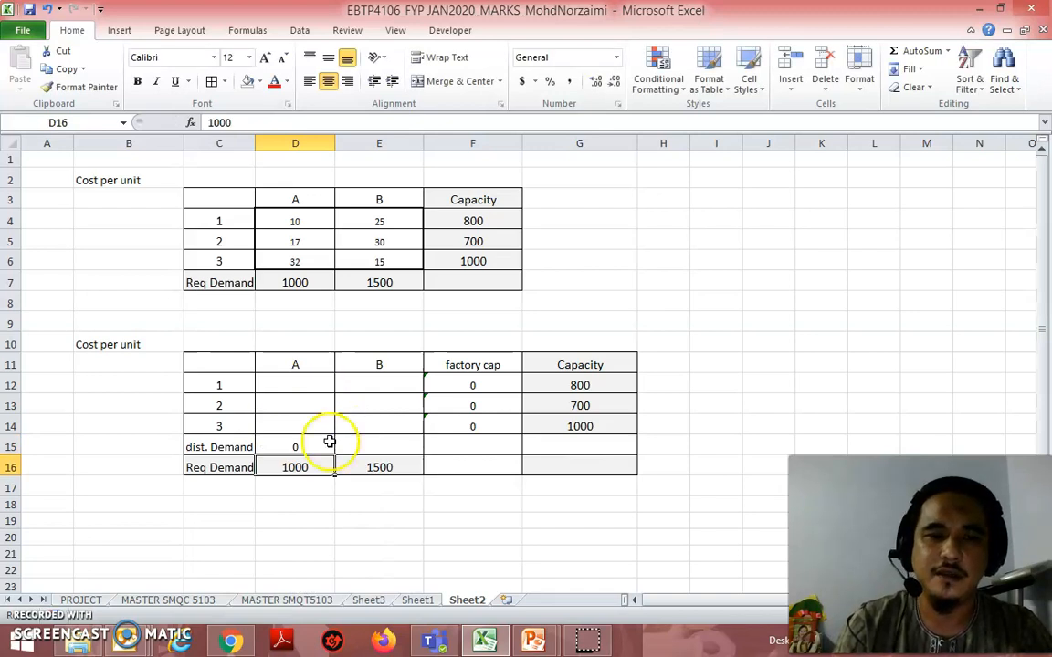
Step: Fill the dist. Demand formula from D15 across to E15 to total the column B allocations
left_click(325, 443)
left_click_drag(334, 456, 402, 449)
left_click(774, 417)
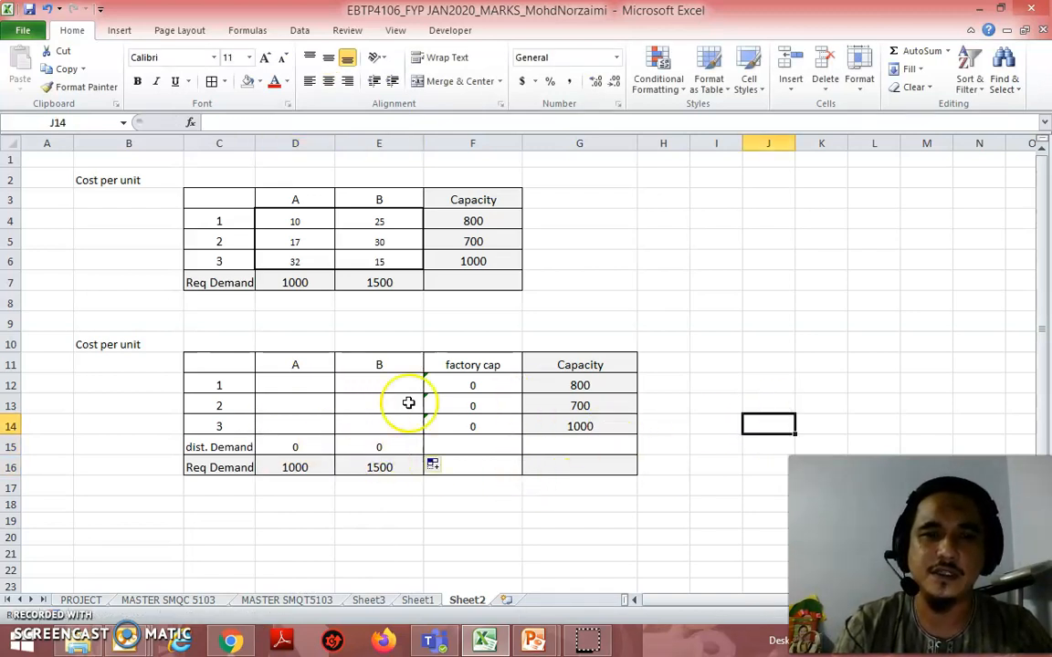
left_click_drag(368, 383, 296, 422)
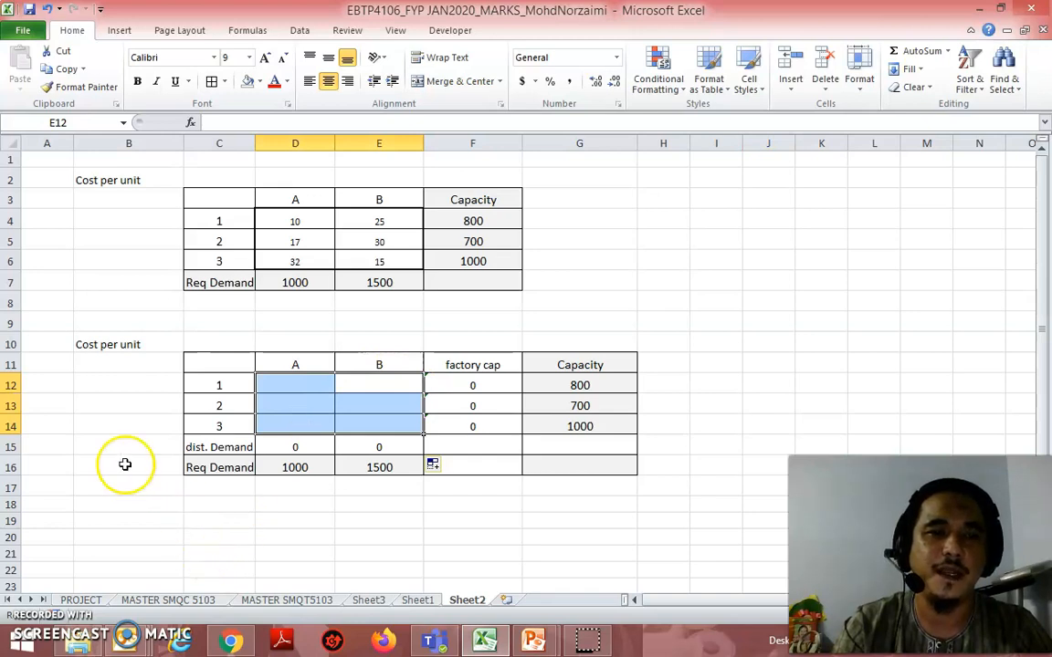
Step: Enter the label TOTAL COST in B18 and apply borders to the adjacent cell C18
left_click(151, 508)
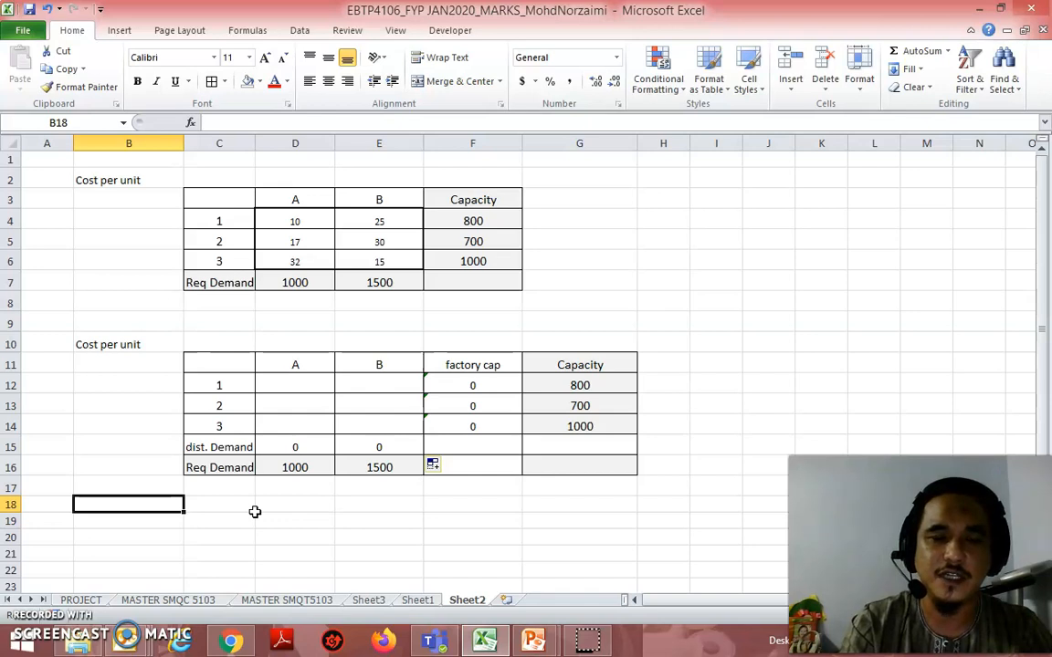
type("TOTAL CO")
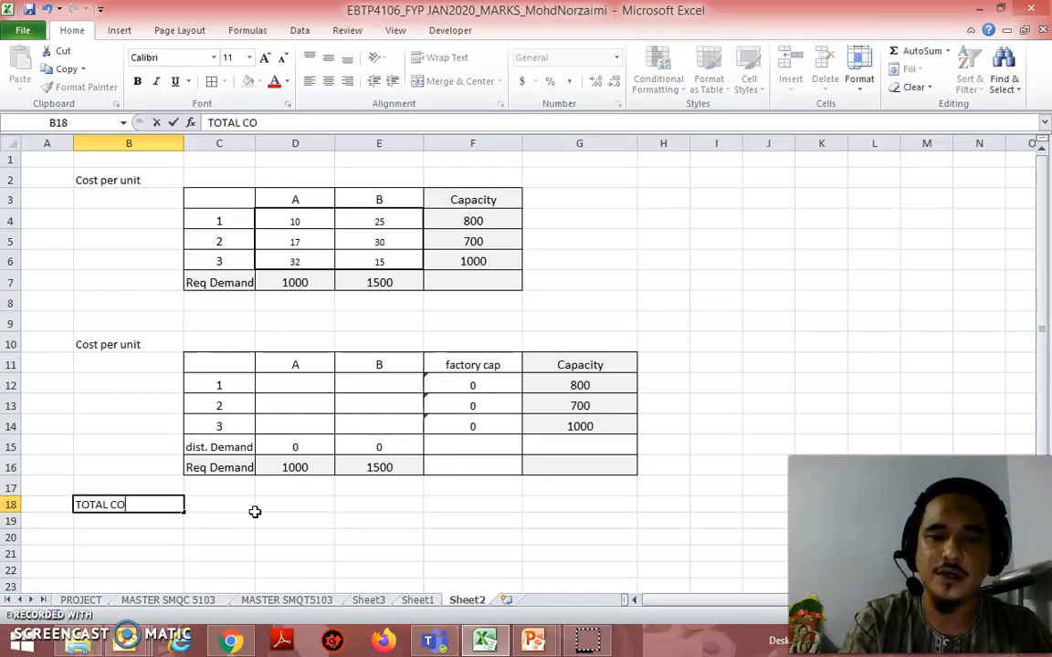
type("ST")
key("Up")
key("Right")
key("Down")
left_click(211, 81)
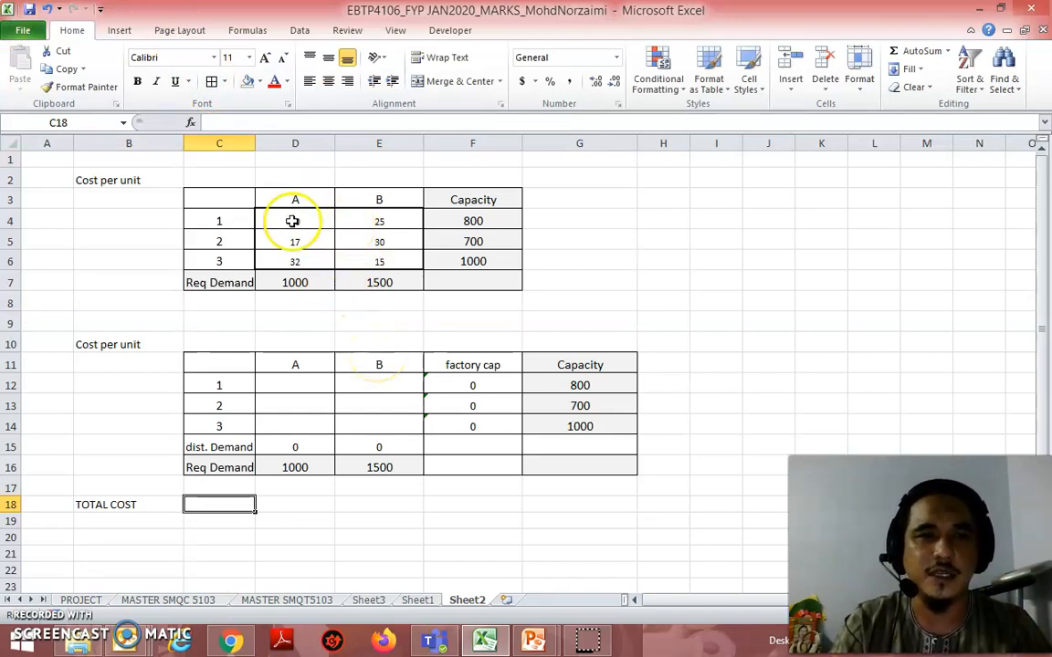
Step: Enter =SUMPRODUCT(D4:E6,D12:E14) in the total cost cell C18 and centre it
left_click(376, 218)
left_click_drag(376, 218, 320, 240)
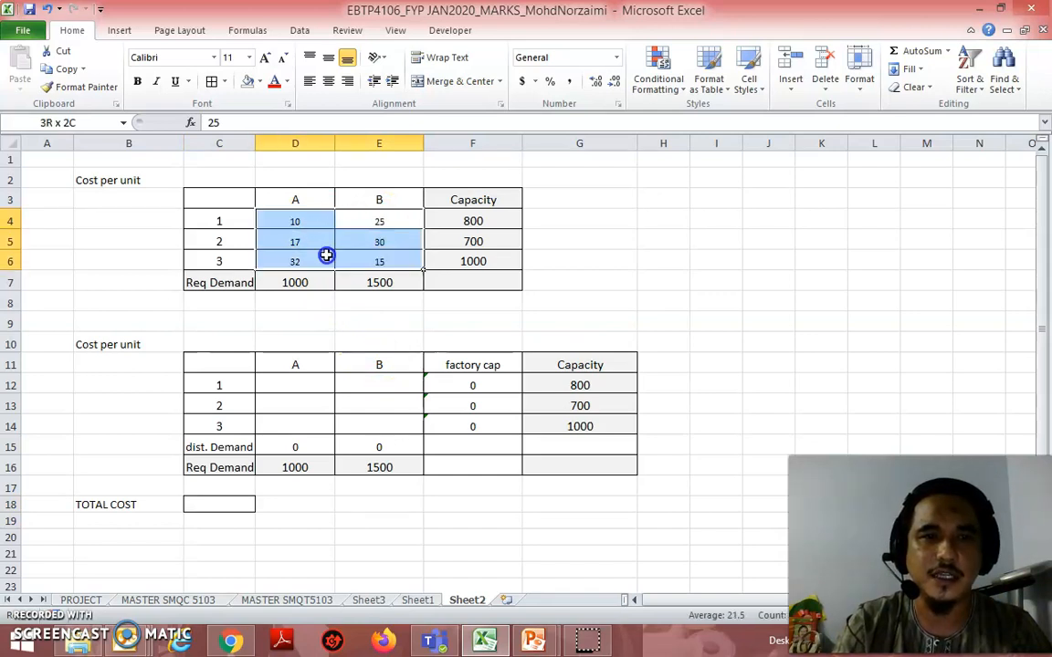
left_click_drag(330, 386, 370, 425)
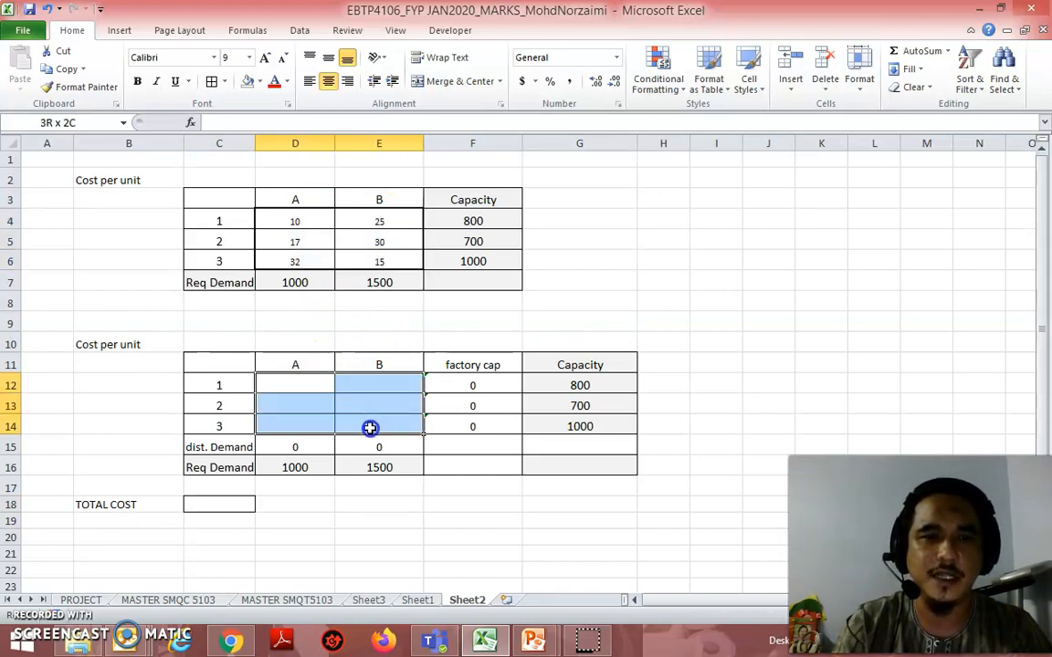
left_click(205, 501)
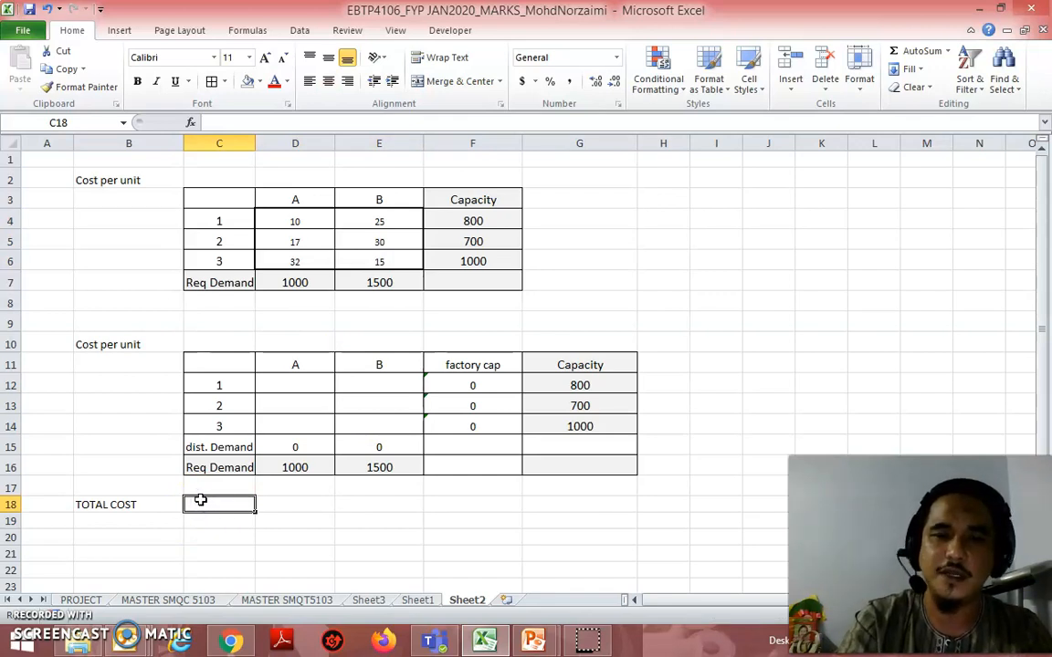
type("=sumproduc")
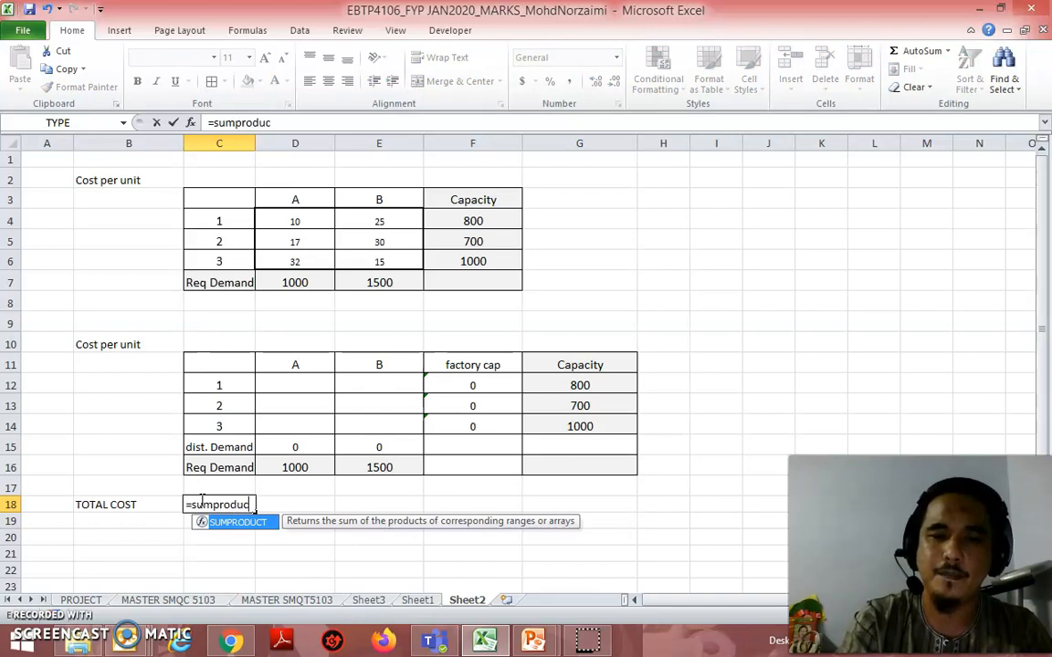
type("(")
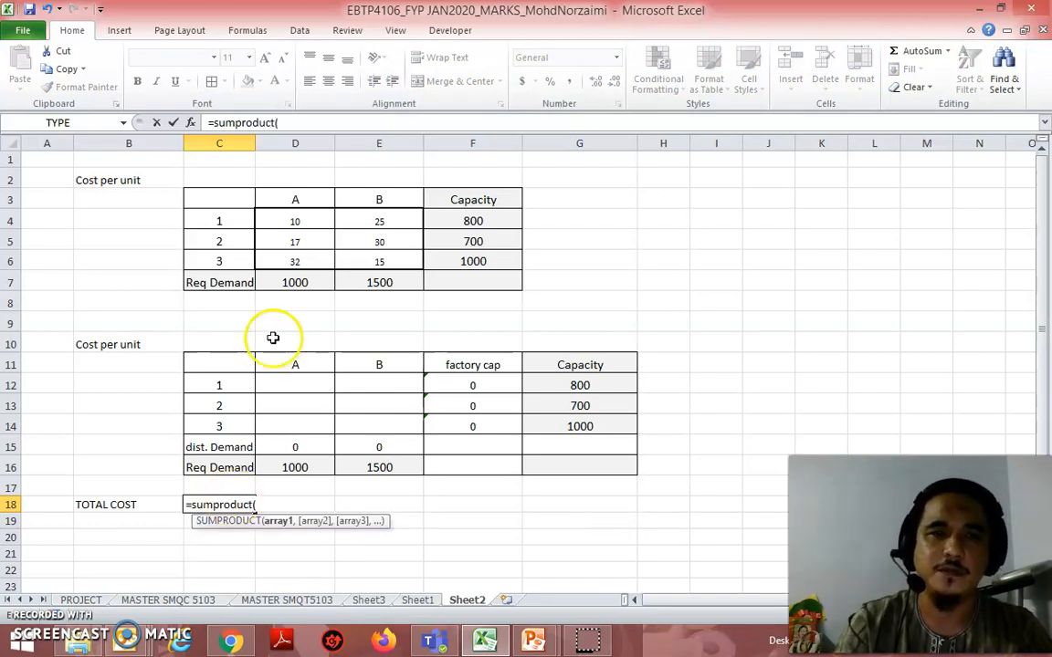
left_click_drag(320, 219, 373, 262)
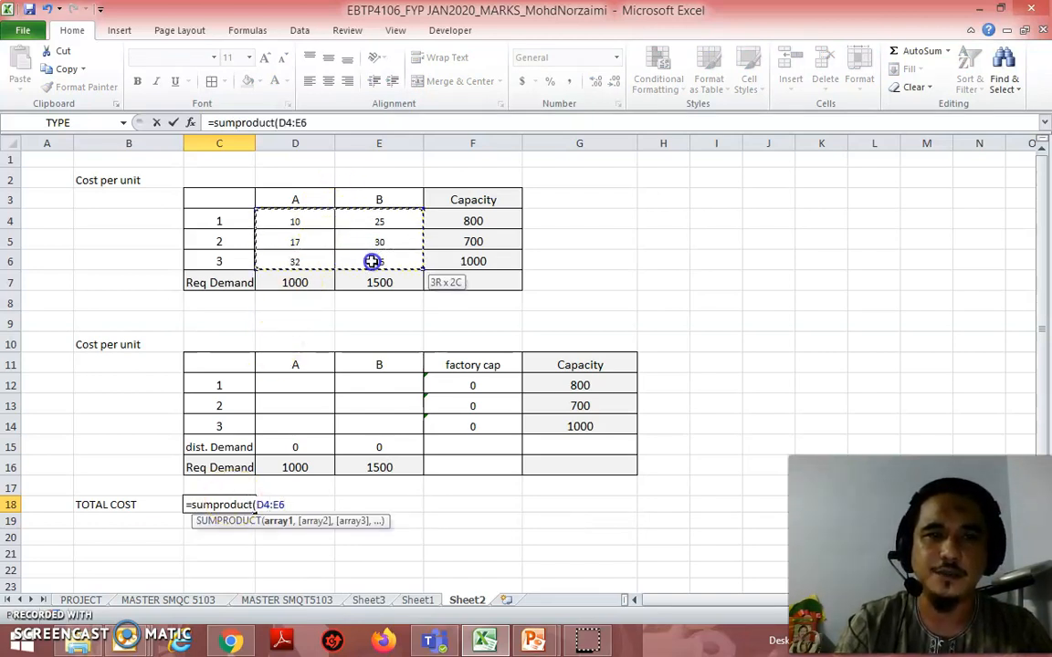
type(",")
left_click_drag(304, 379, 368, 426)
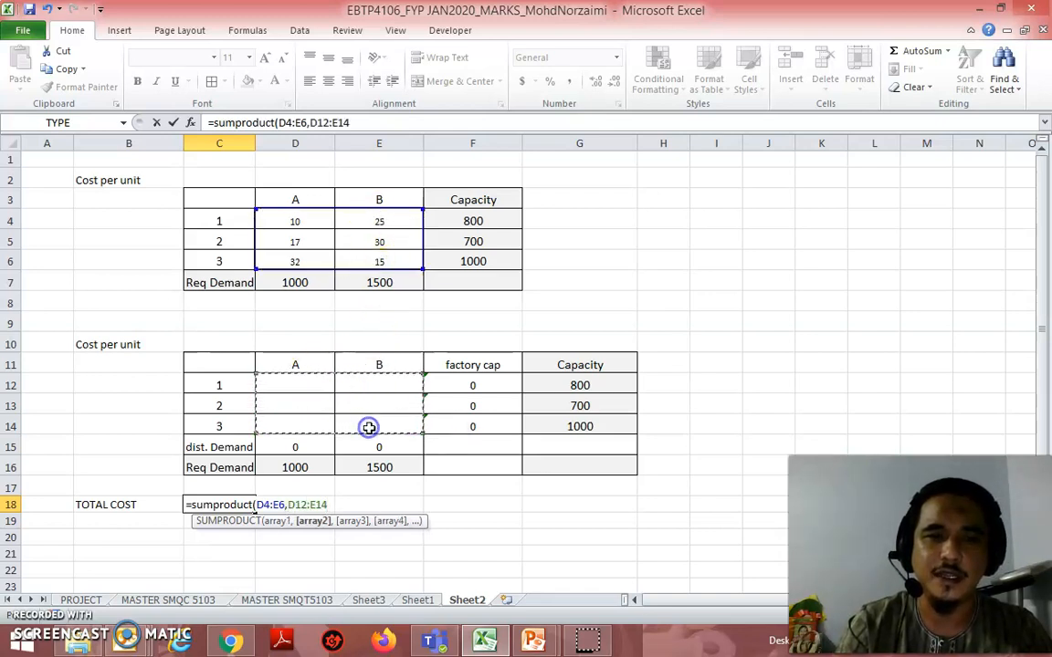
type(")")
key("Return")
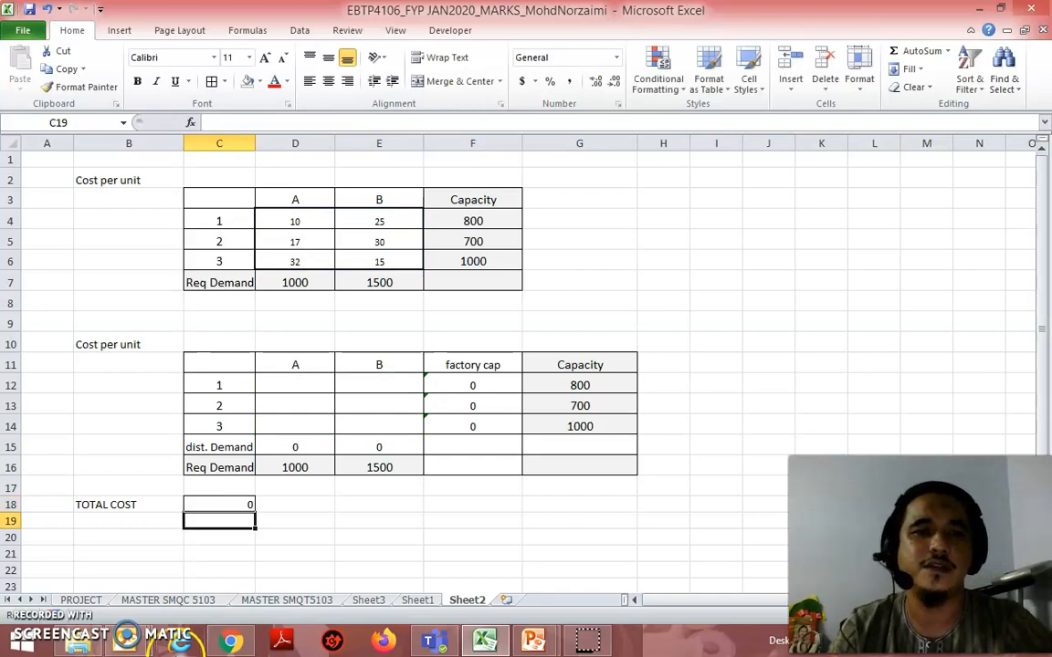
left_click(224, 502)
left_click(329, 81)
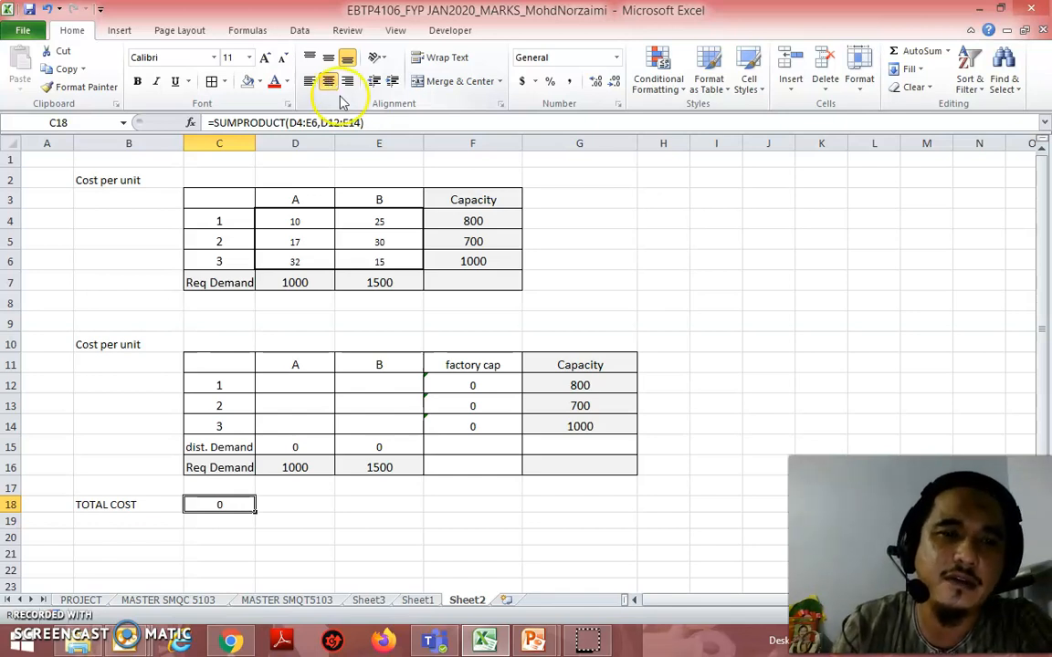
Step: Fill the allocation cells D12:E14 and the total cost cell C18 with olive green
left_click_drag(301, 381, 374, 424)
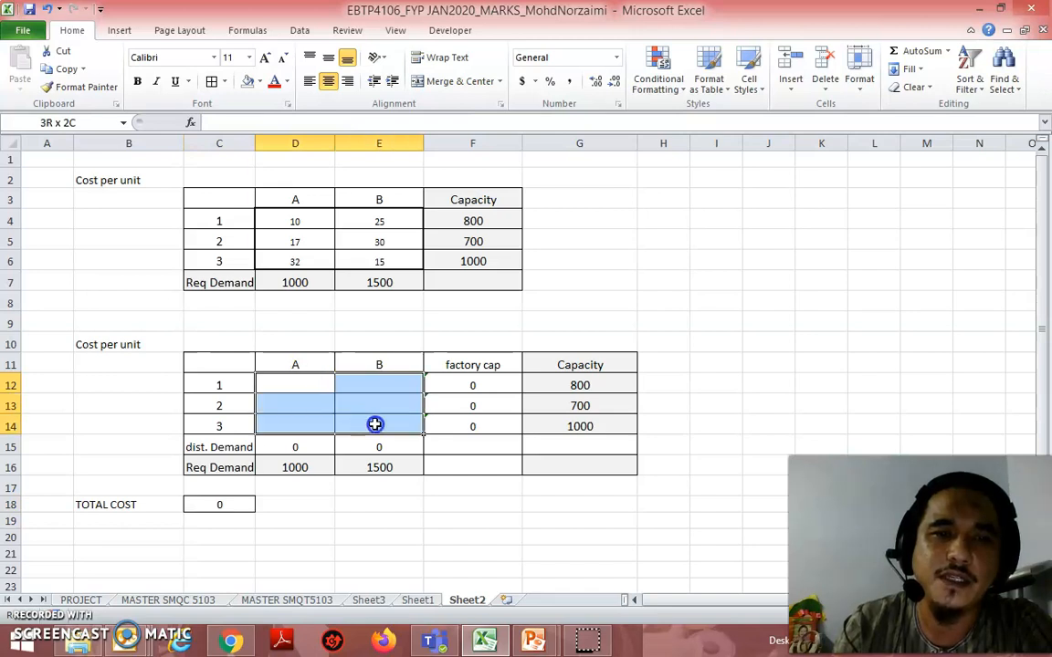
left_click(260, 81)
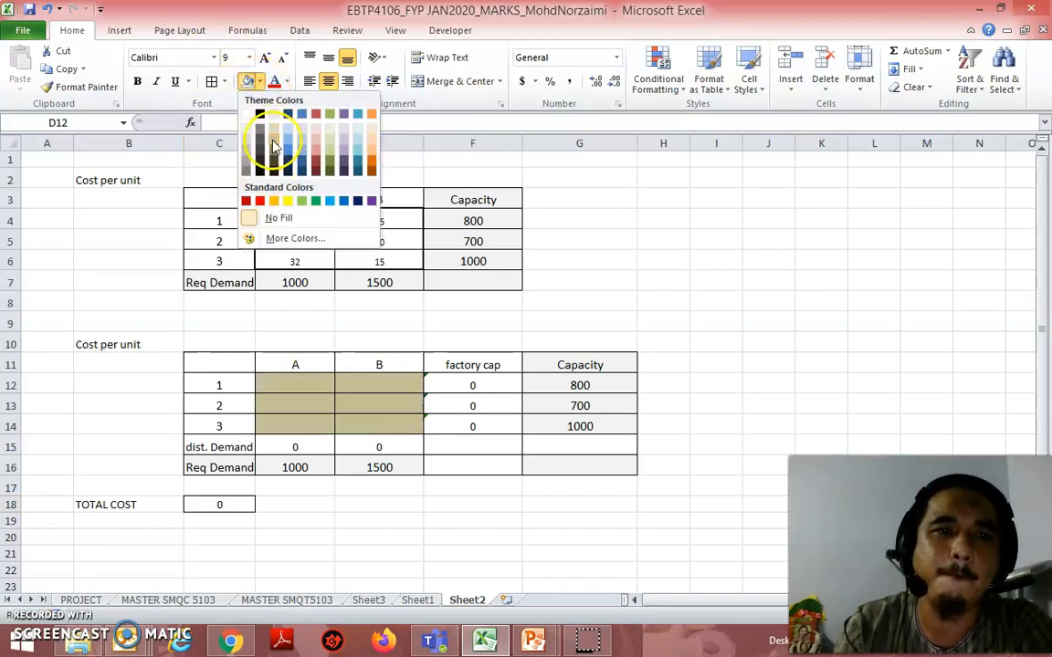
left_click(334, 117)
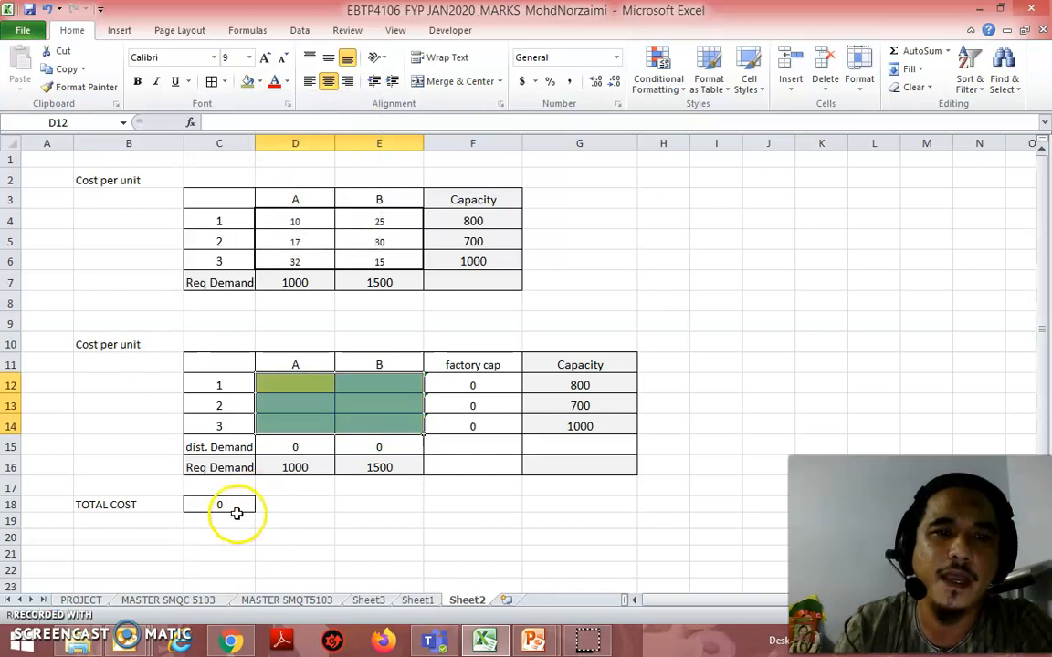
left_click(237, 503)
left_click(248, 81)
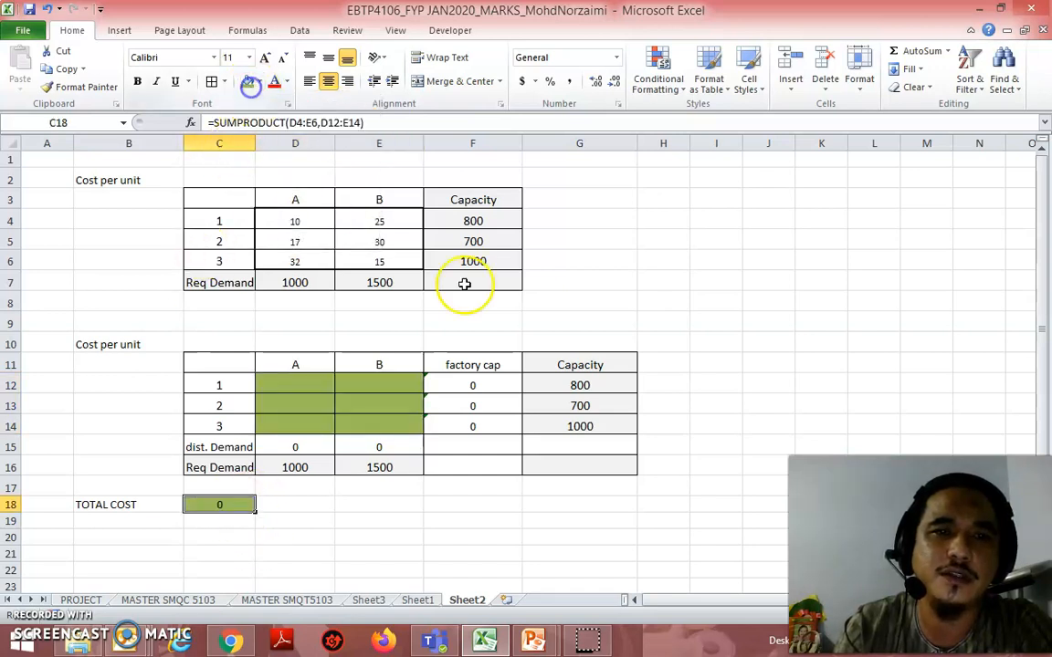
left_click(630, 316)
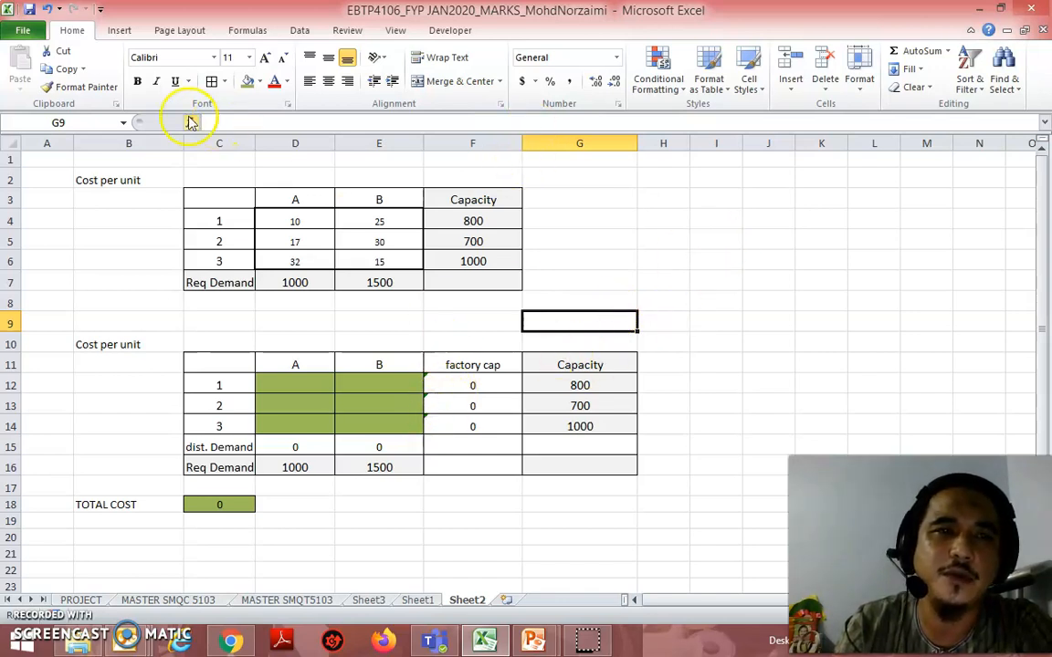
Step: Open Solver and set its objective to the total cost cell C18
left_click(223, 503)
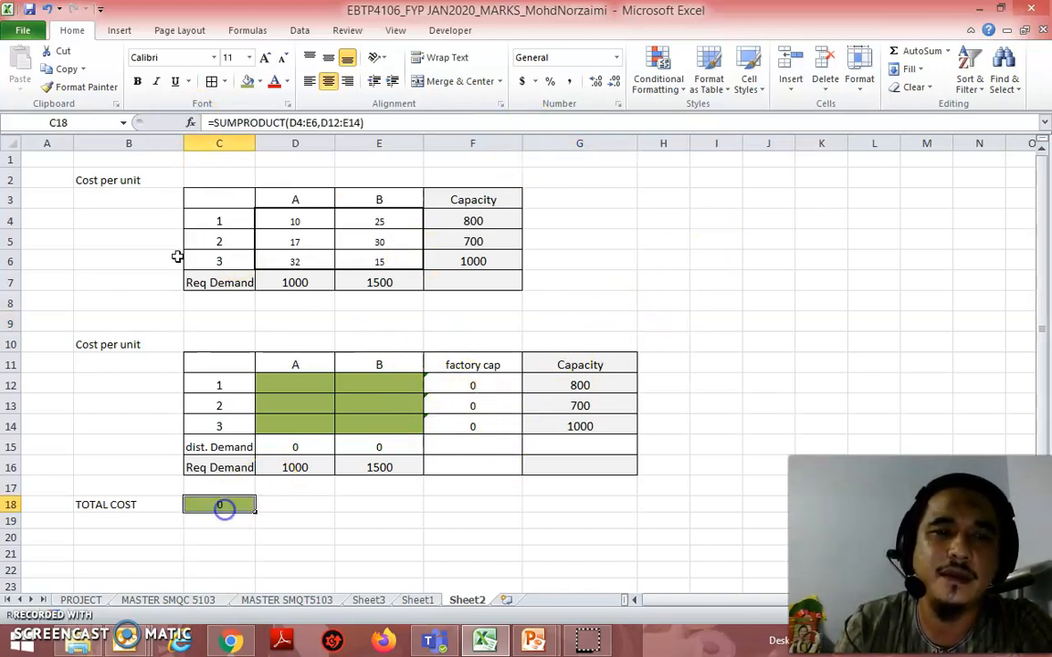
left_click(301, 32)
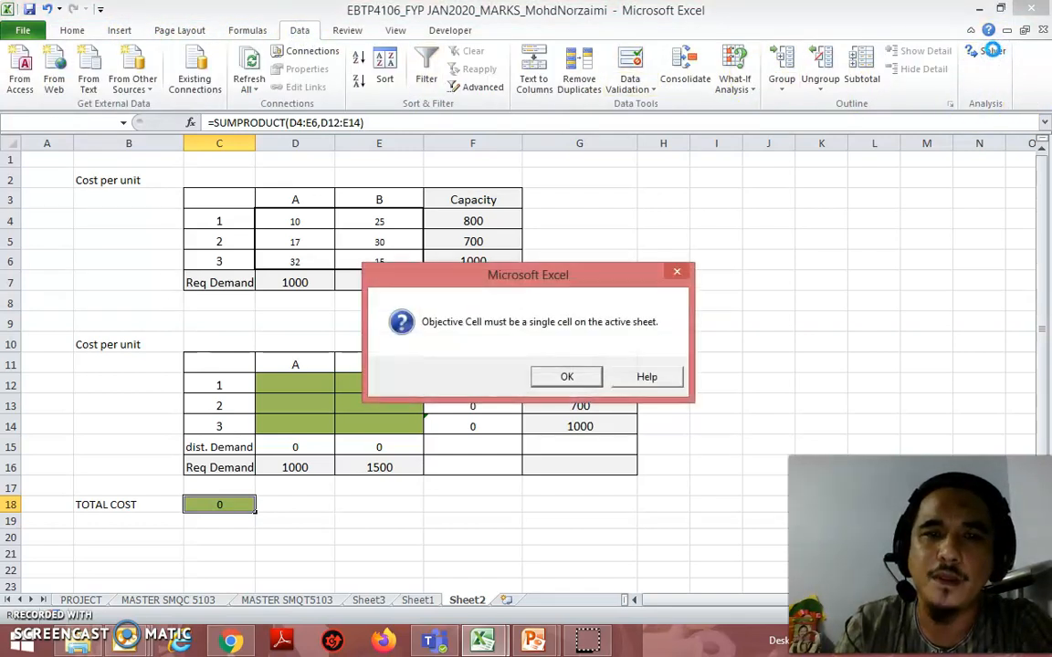
left_click(567, 377)
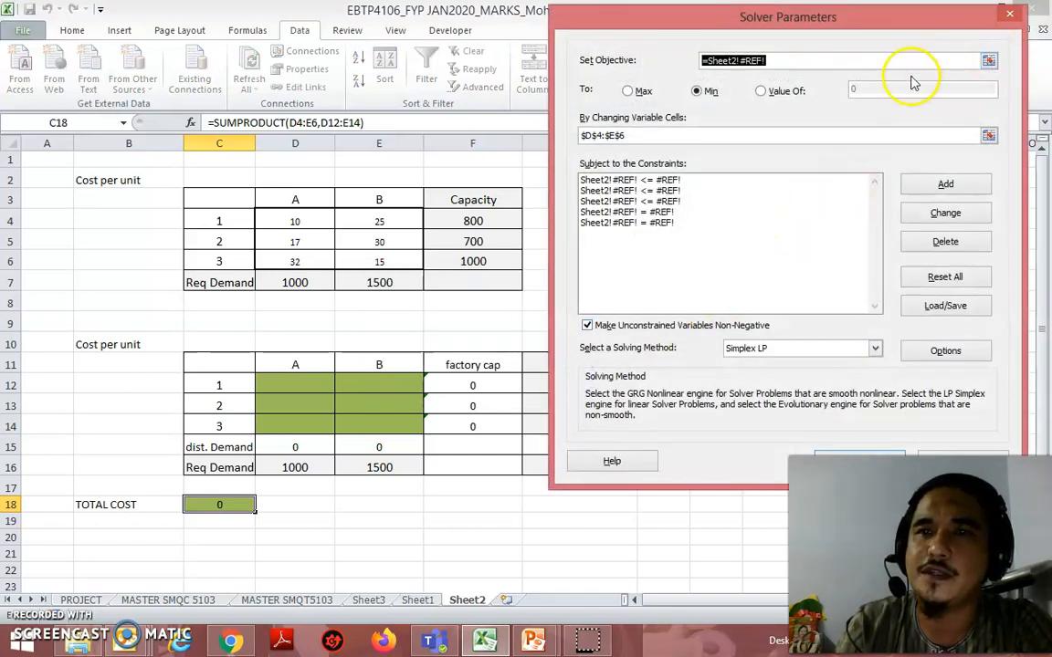
left_click(989, 61)
left_click(219, 504)
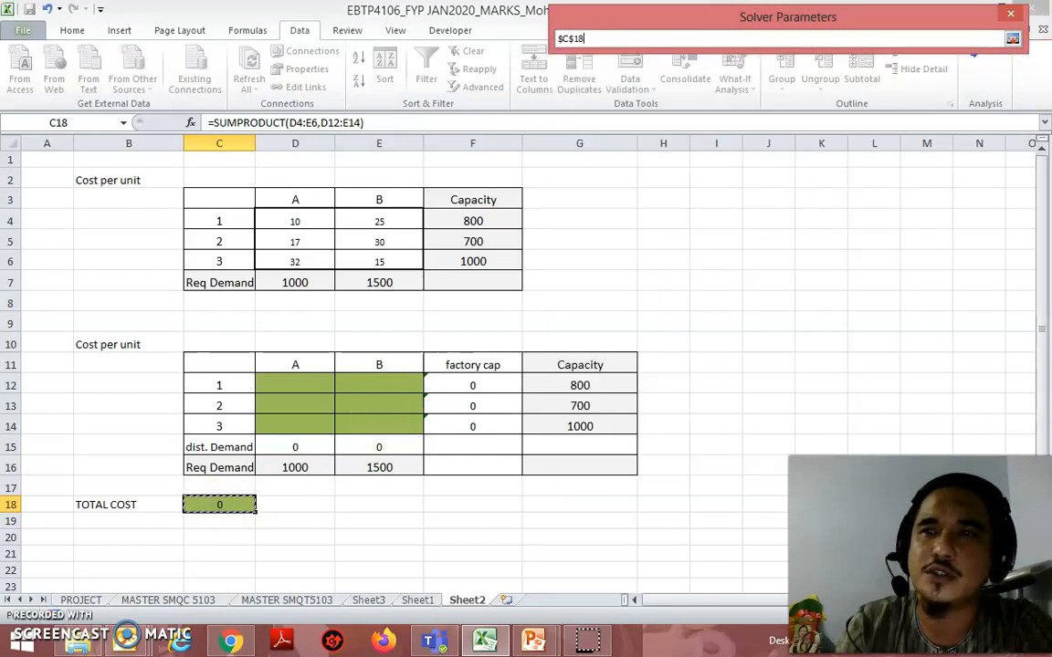
left_click(1012, 40)
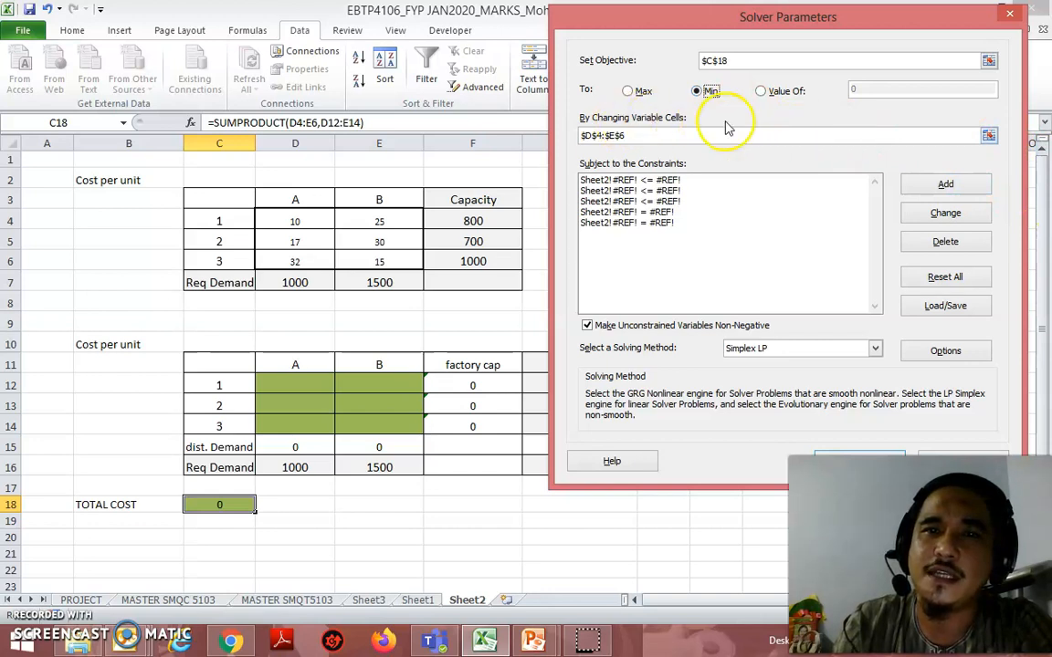
Step: Set Solver's changing variable cells to the allocation range D12:E14
left_click(989, 135)
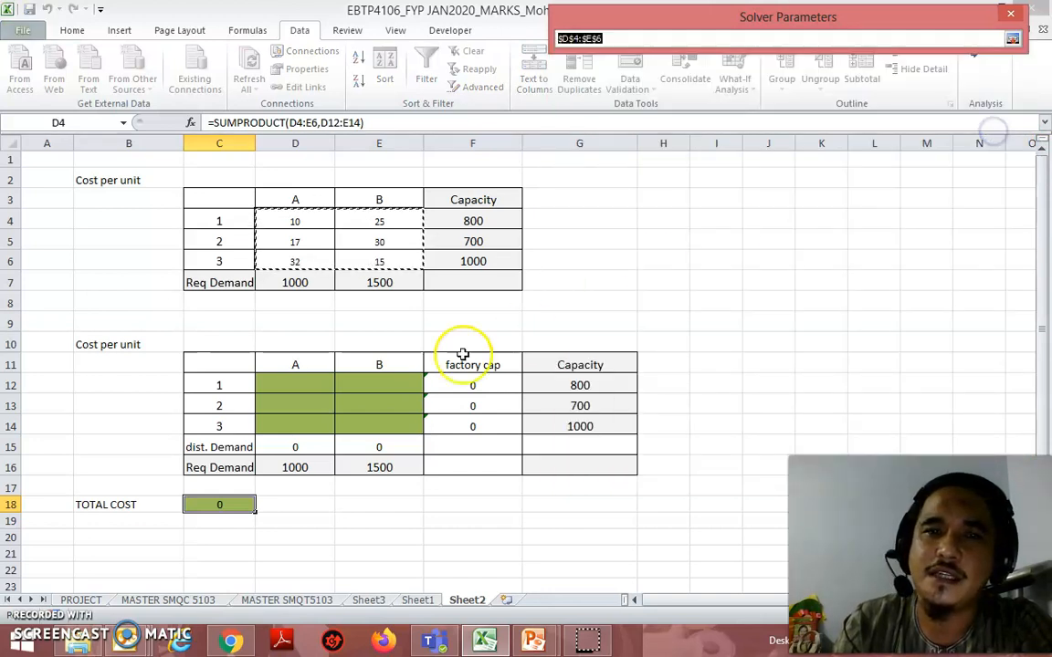
left_click_drag(288, 382, 368, 423)
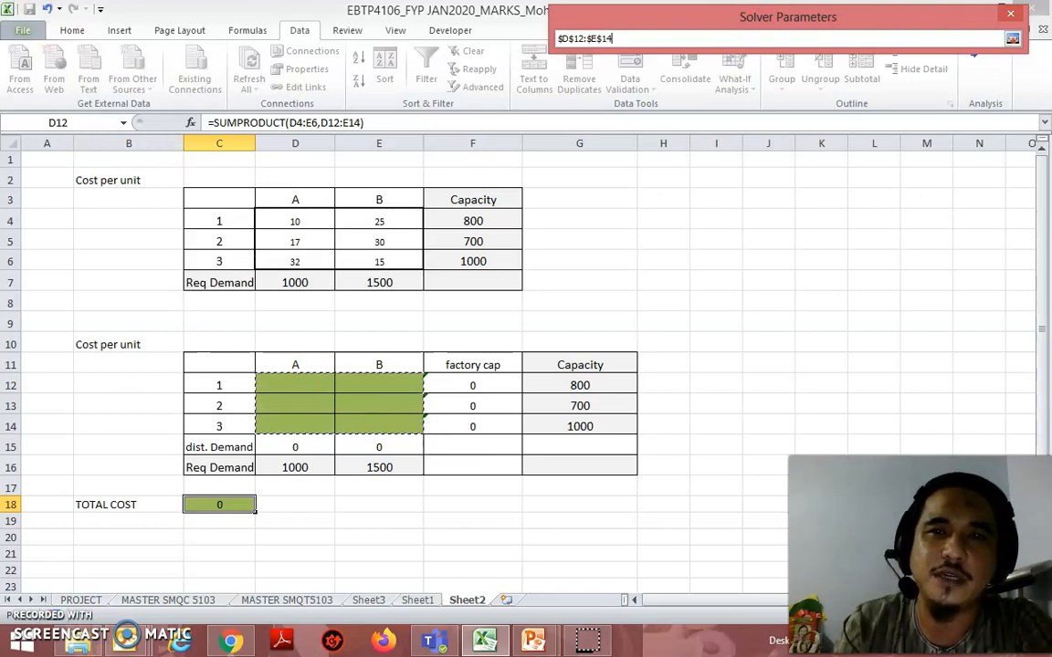
left_click(1012, 39)
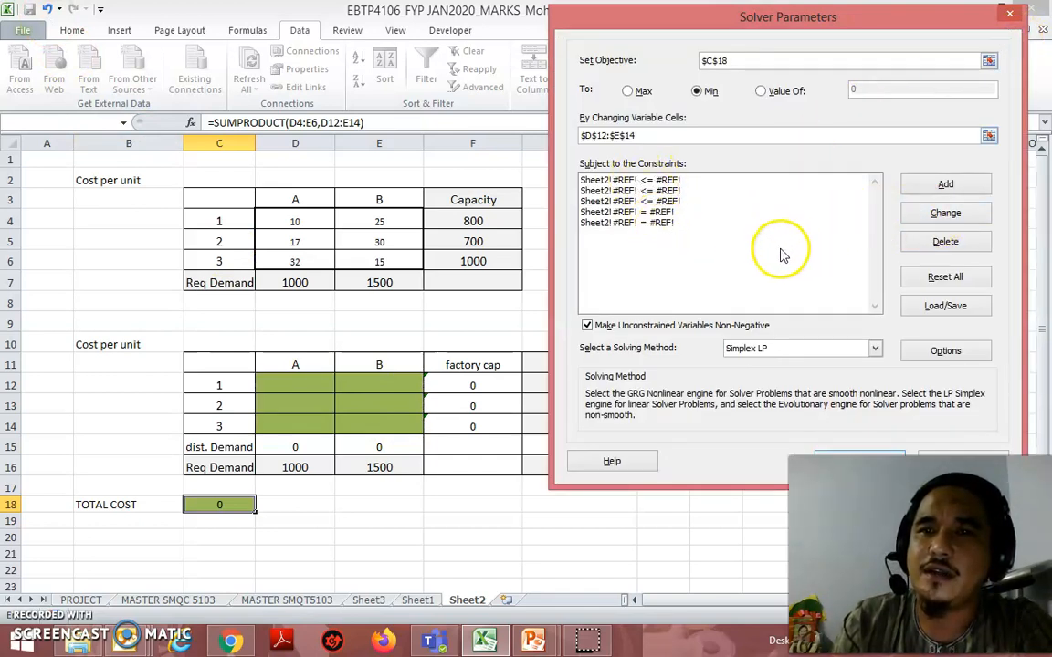
Step: Delete all five old #REF! constraints from the Solver parameters
left_click(654, 225)
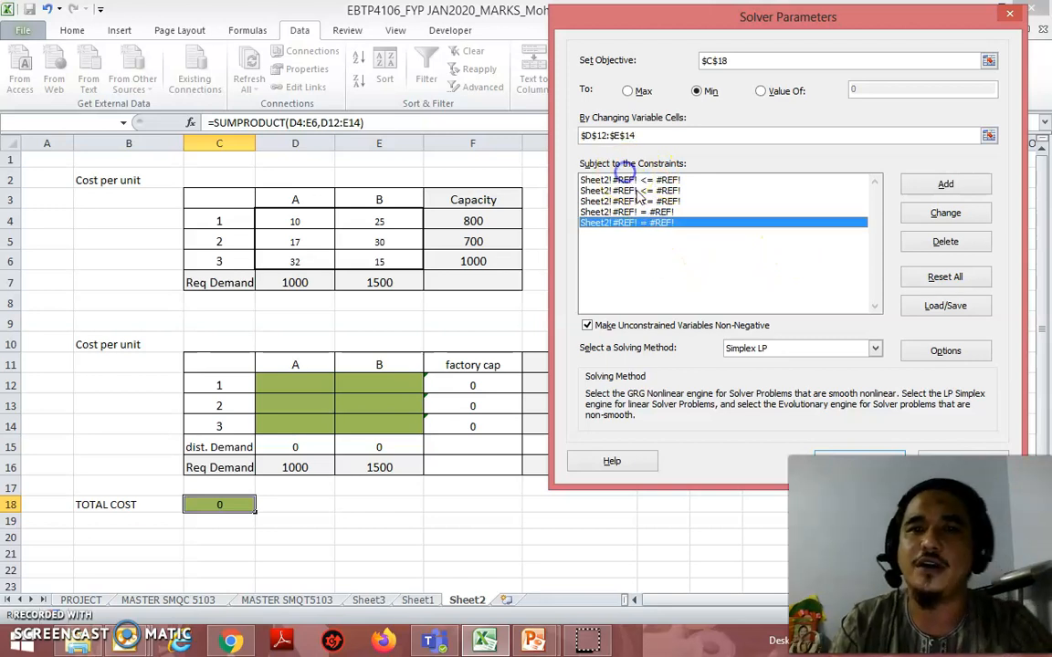
left_click(635, 190)
left_click(638, 180)
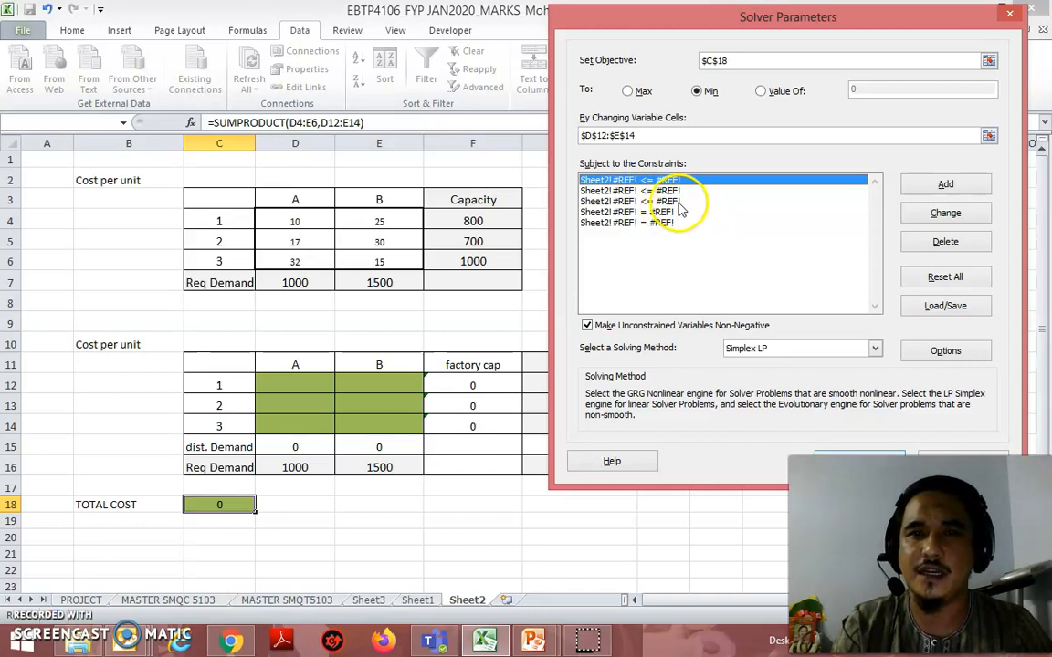
left_click(945, 242)
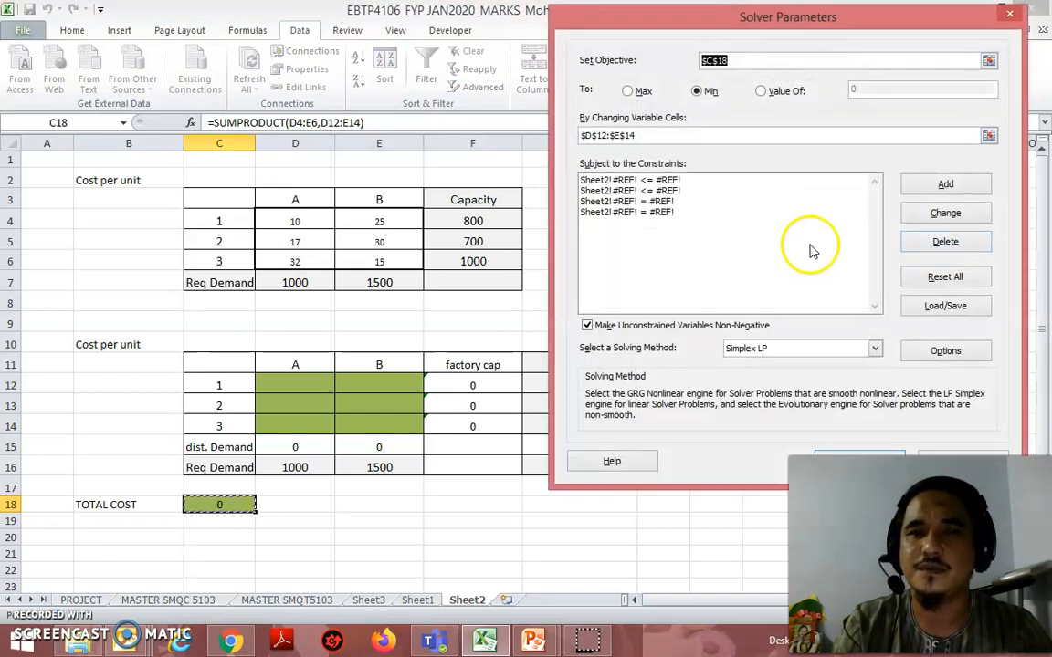
left_click(639, 180)
left_click(945, 242)
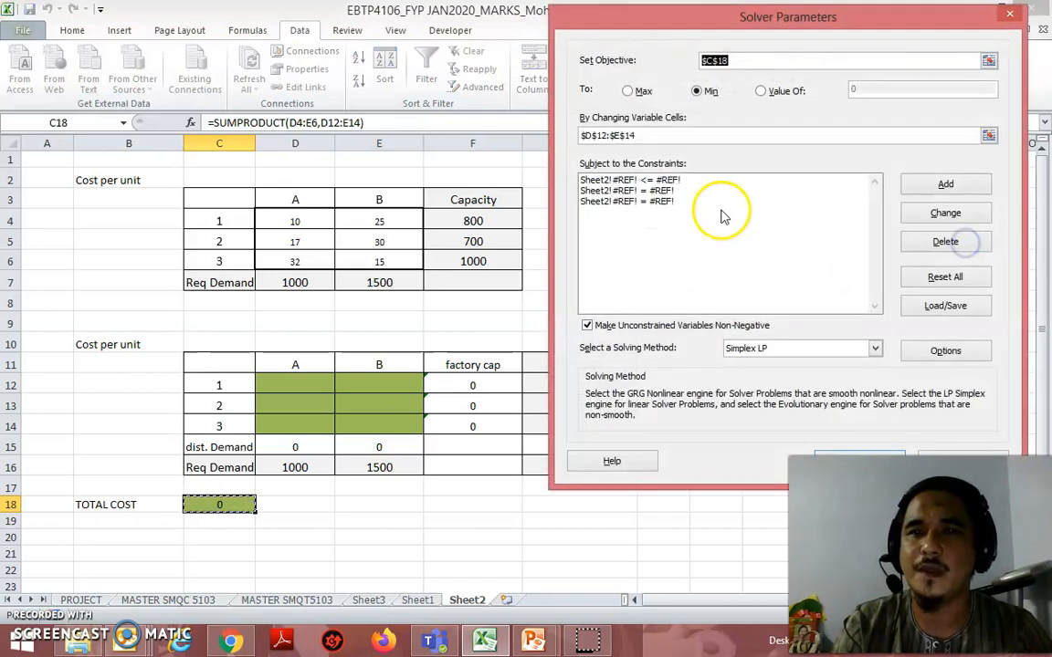
left_click(664, 182)
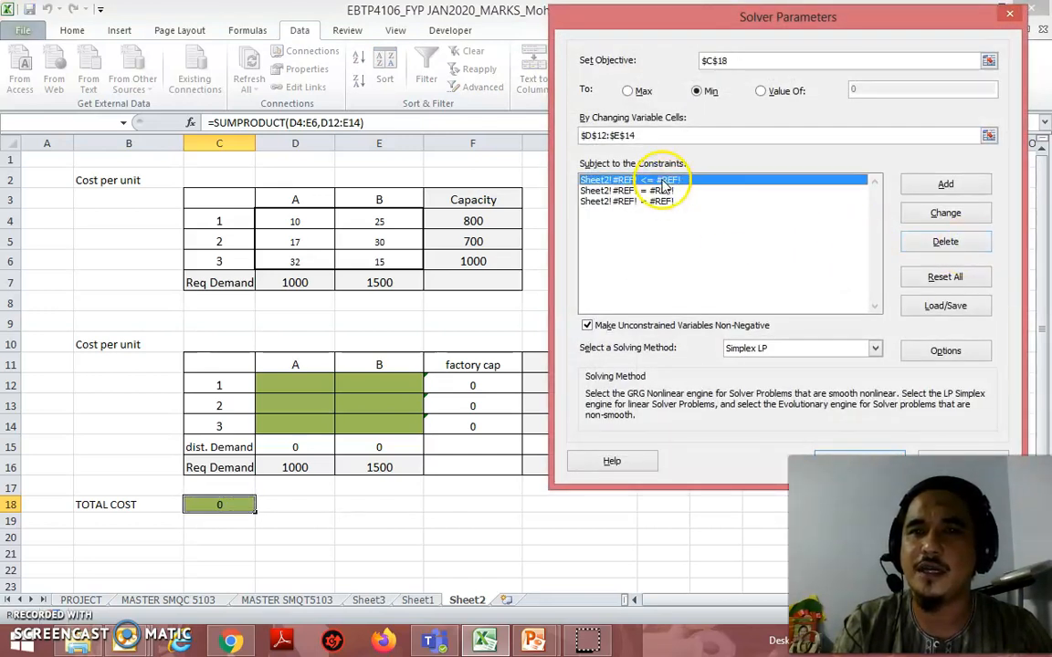
left_click(946, 242)
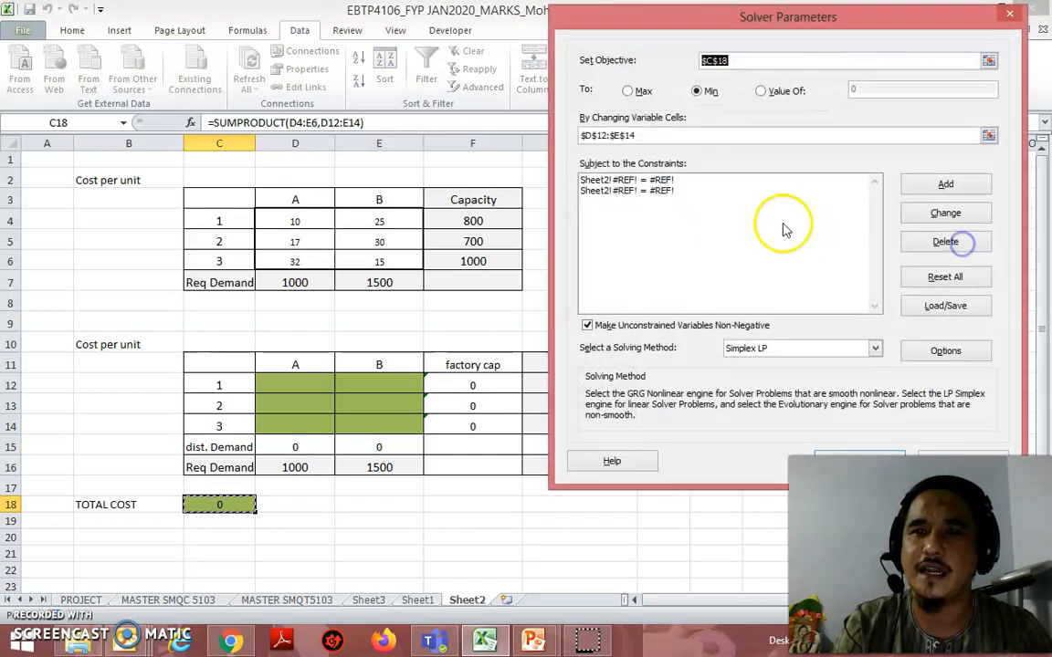
left_click(664, 182)
left_click(949, 242)
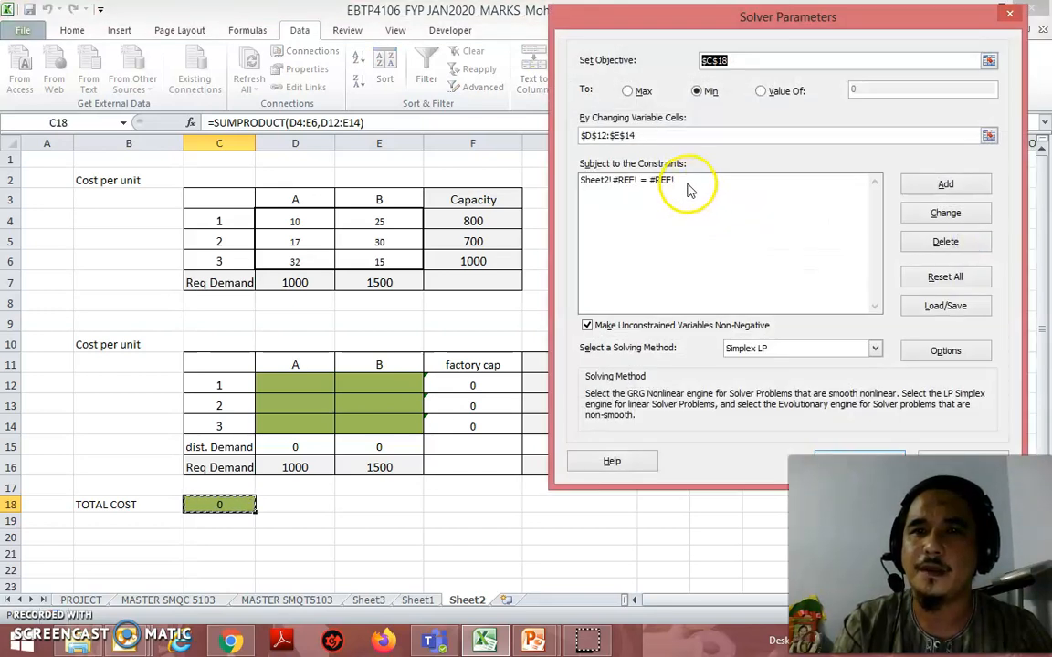
left_click(625, 180)
left_click(947, 244)
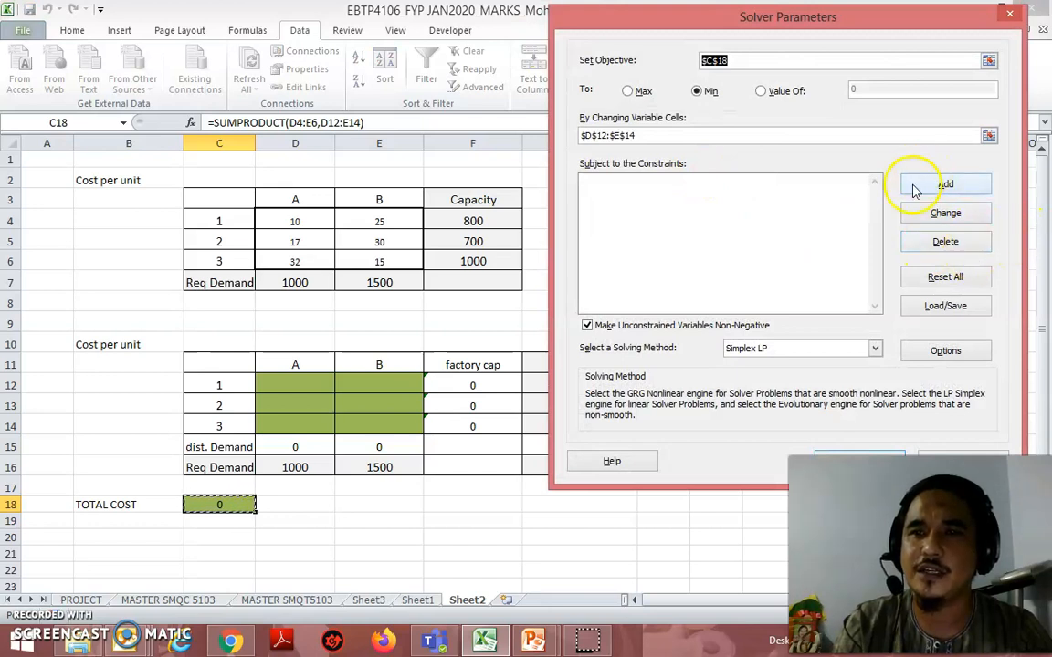
Step: Add a Solver constraint requiring factory 1's total F12 <= its capacity G12
left_click(963, 183)
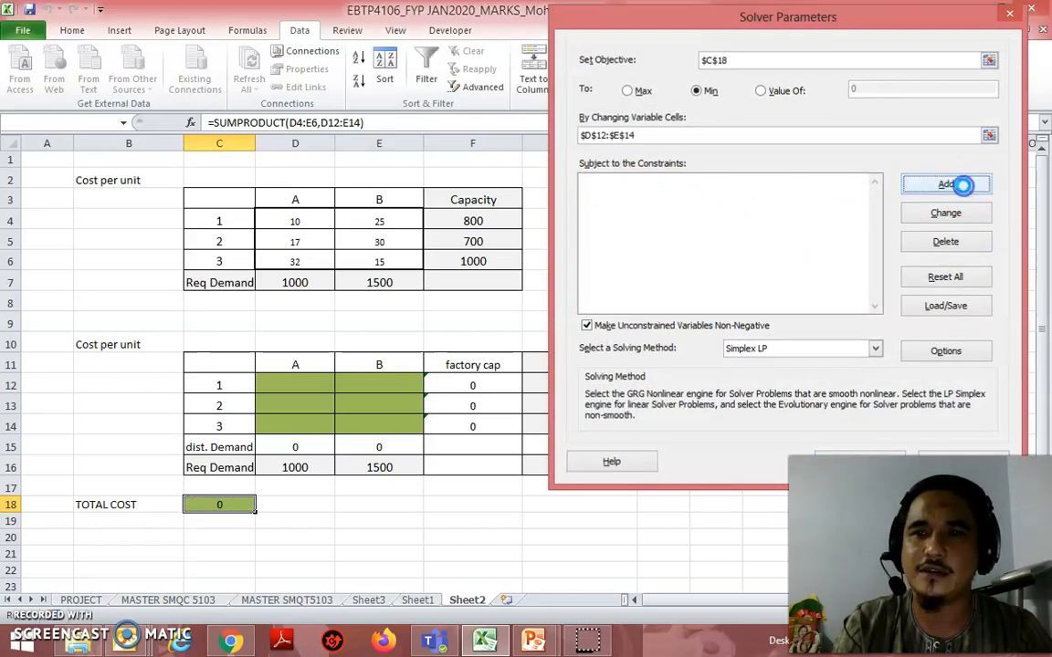
left_click(747, 252)
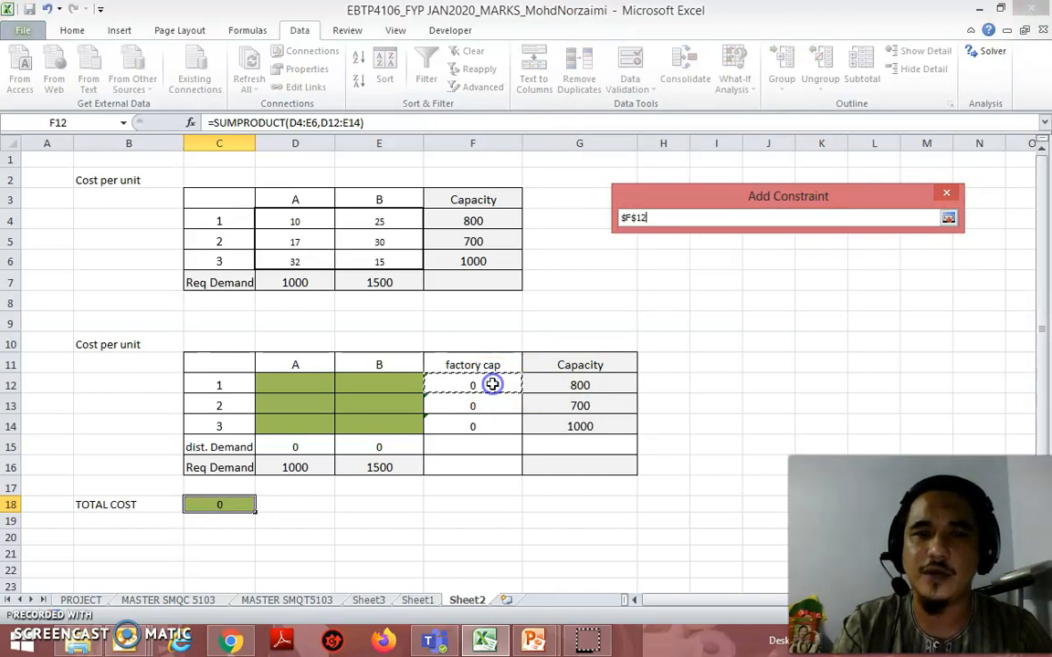
left_click(949, 218)
left_click(776, 254)
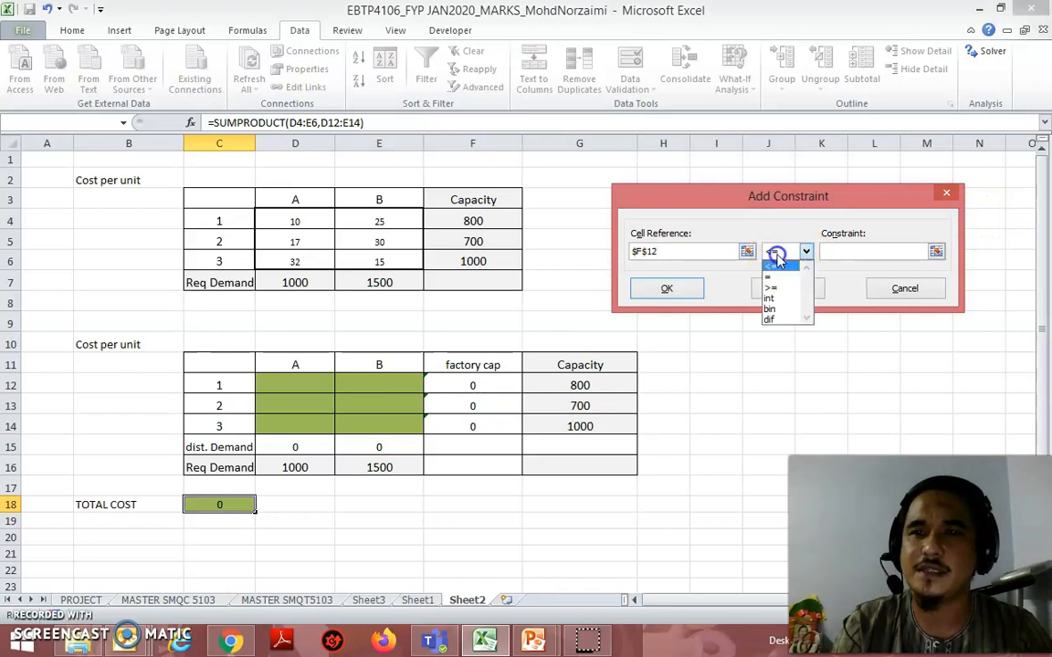
left_click(777, 269)
left_click(936, 251)
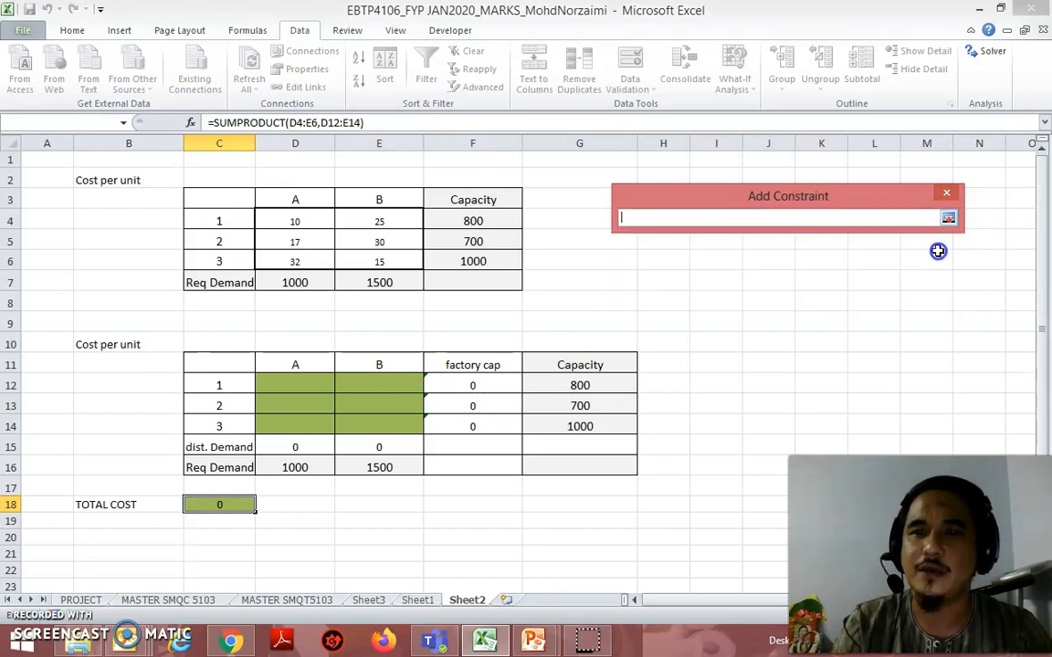
left_click(600, 384)
left_click(949, 219)
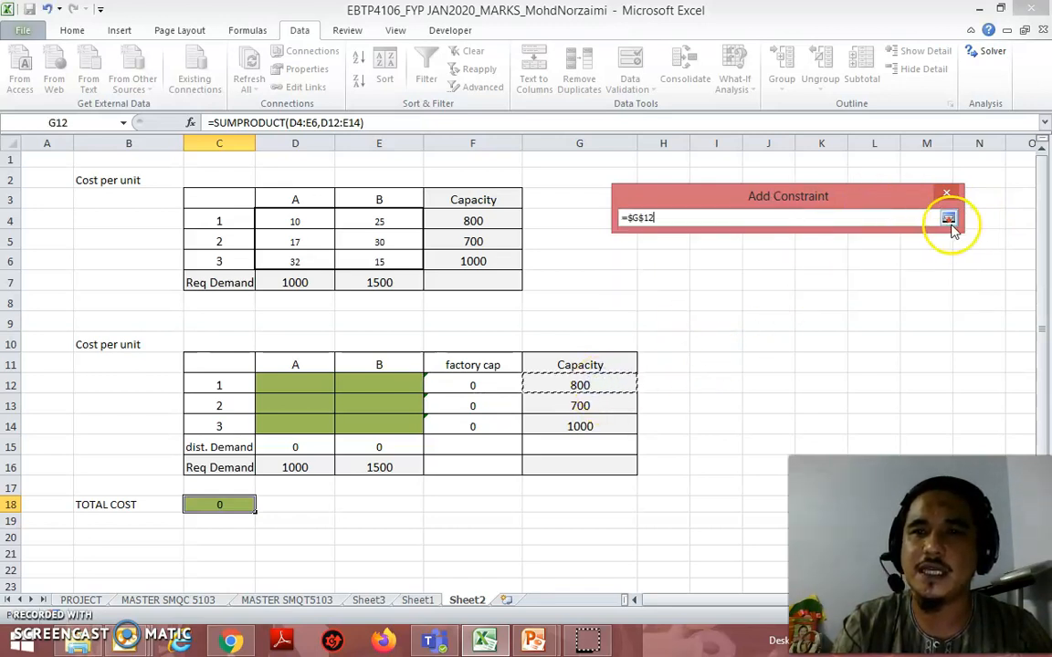
left_click(701, 297)
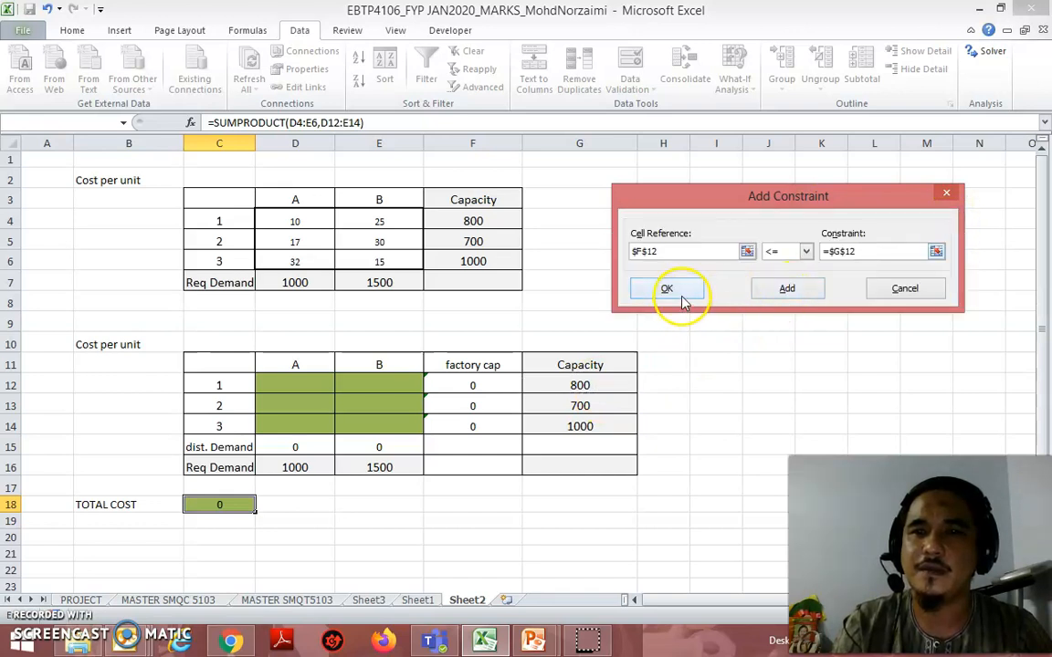
left_click(787, 288)
Step: Add a Solver constraint requiring factory 2's total F13 <= its capacity G13
left_click(747, 251)
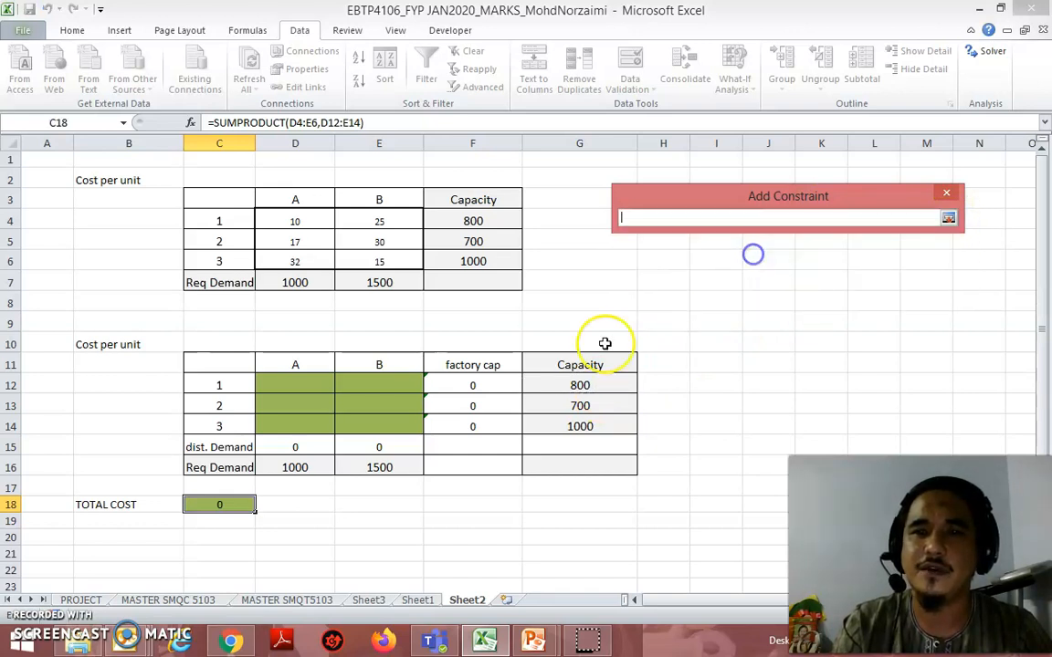
left_click(498, 402)
left_click(949, 217)
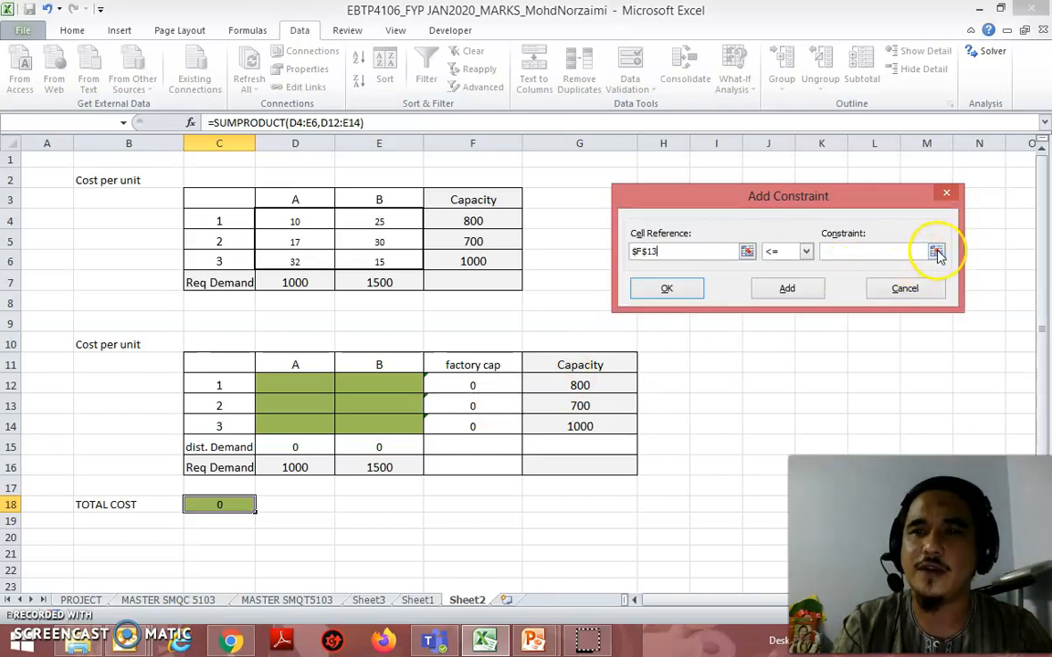
left_click(937, 252)
left_click(593, 403)
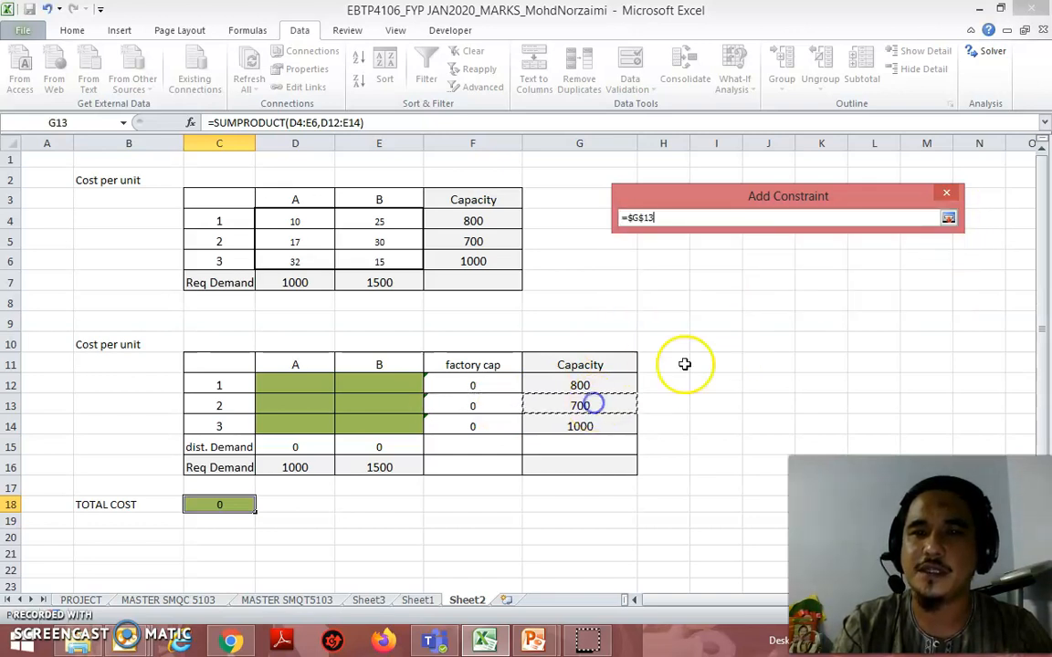
left_click(949, 217)
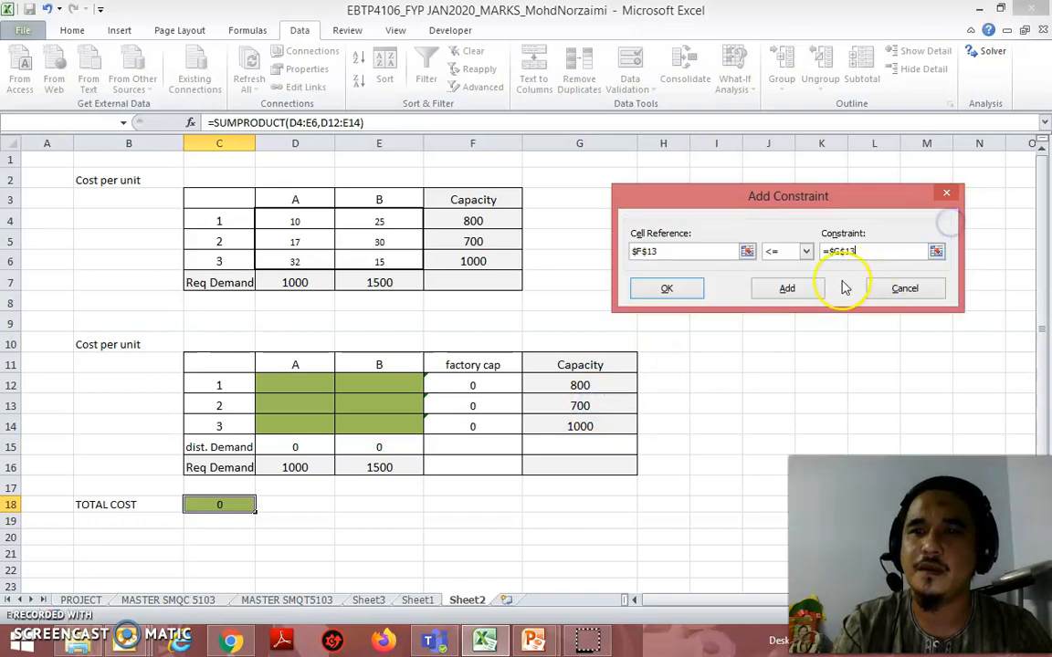
left_click(783, 289)
Step: Add a Solver constraint requiring factory 3's total F14 <= its capacity G14, and review the three capacity constraints in the Solver parameters
left_click(747, 251)
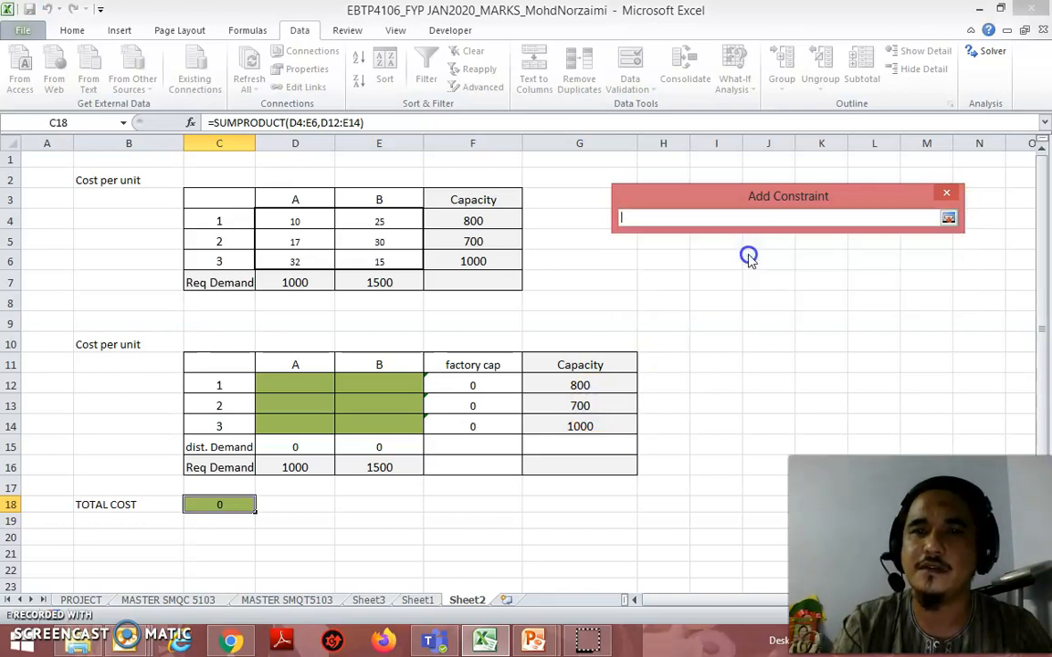
left_click(472, 427)
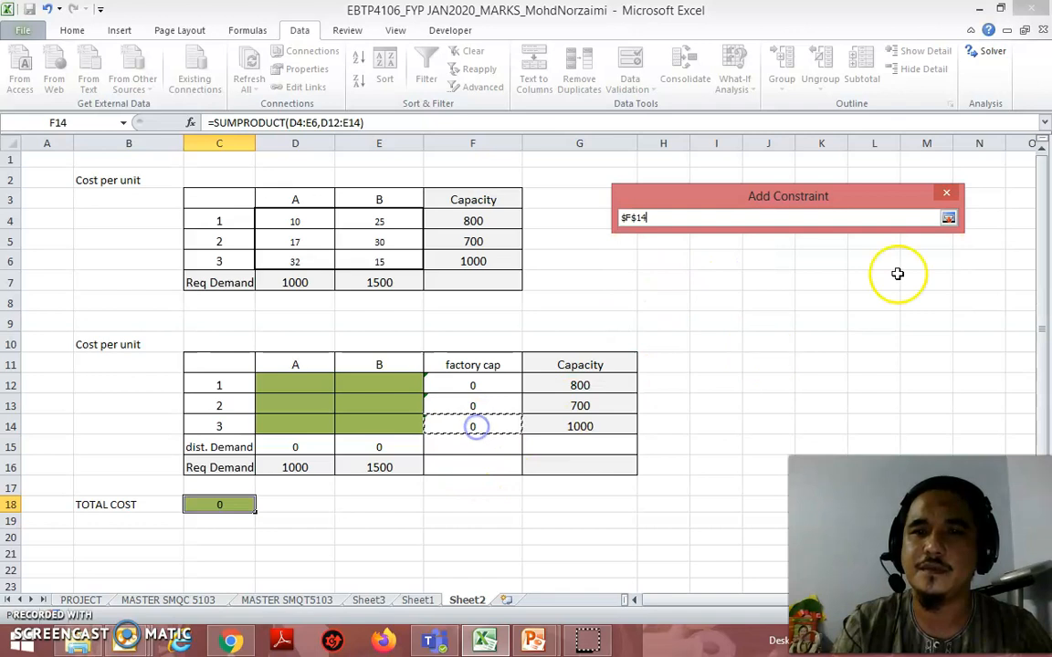
left_click(949, 217)
left_click(934, 249)
left_click(599, 426)
left_click(948, 219)
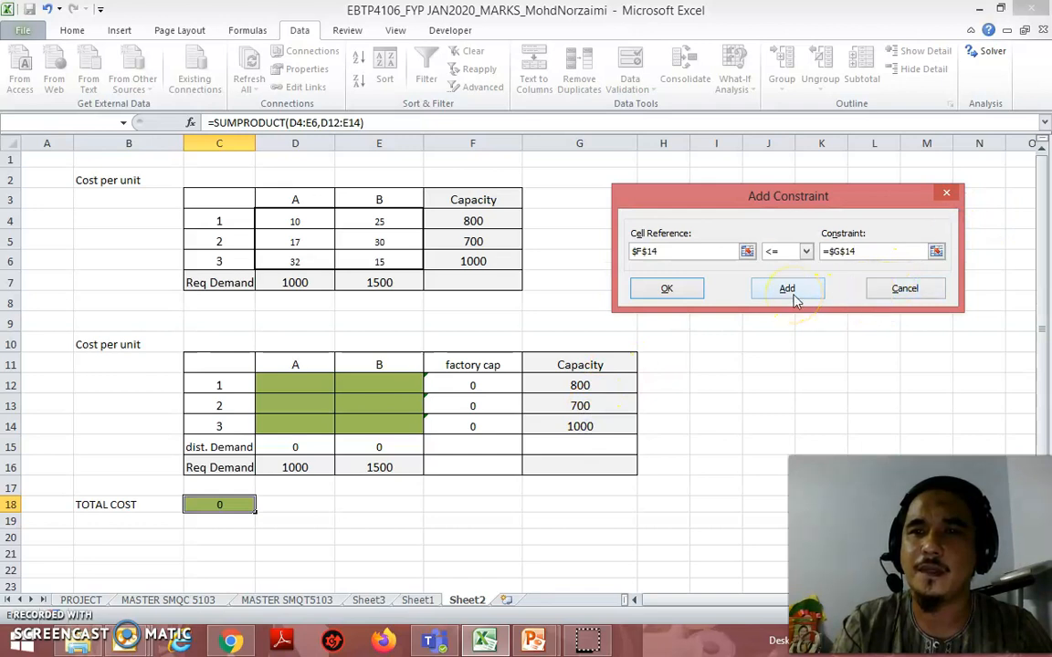
left_click(668, 289)
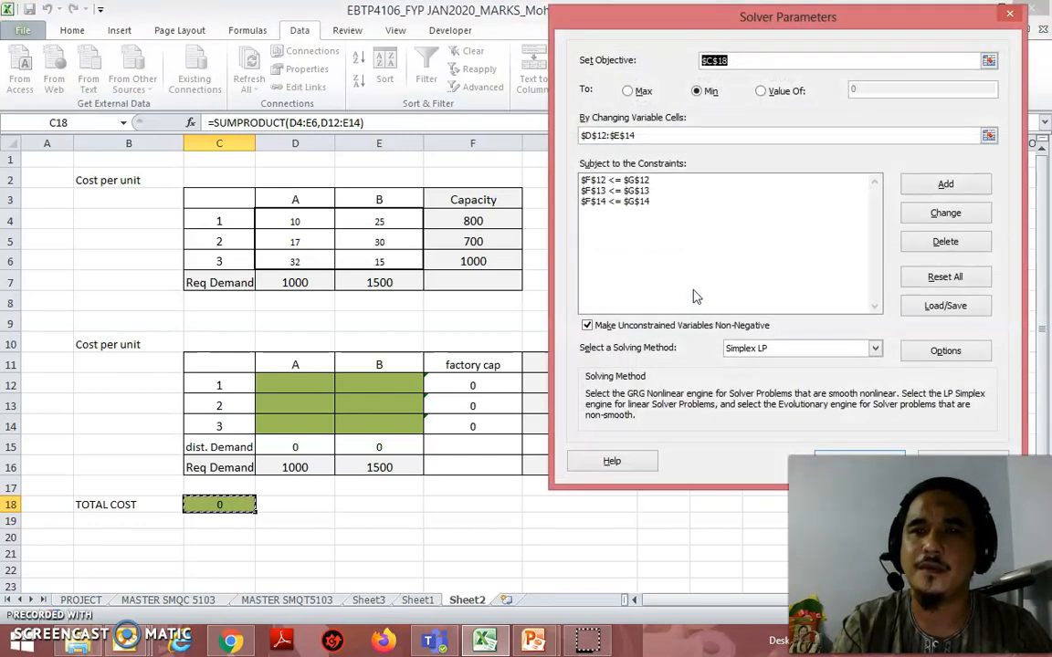
left_click(623, 180)
left_click(625, 191)
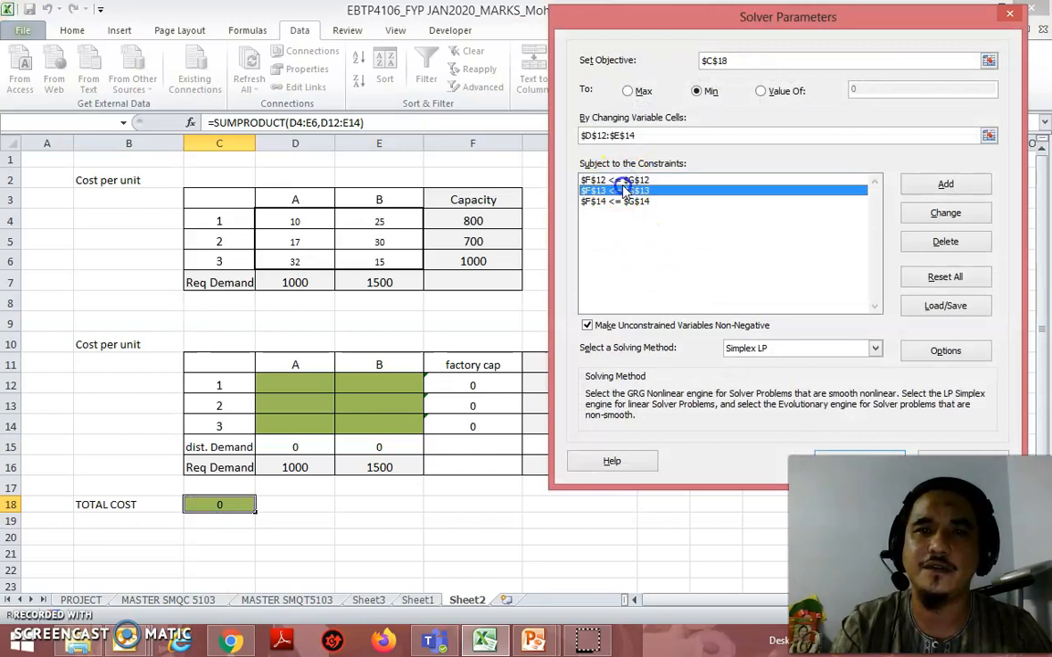
left_click(627, 201)
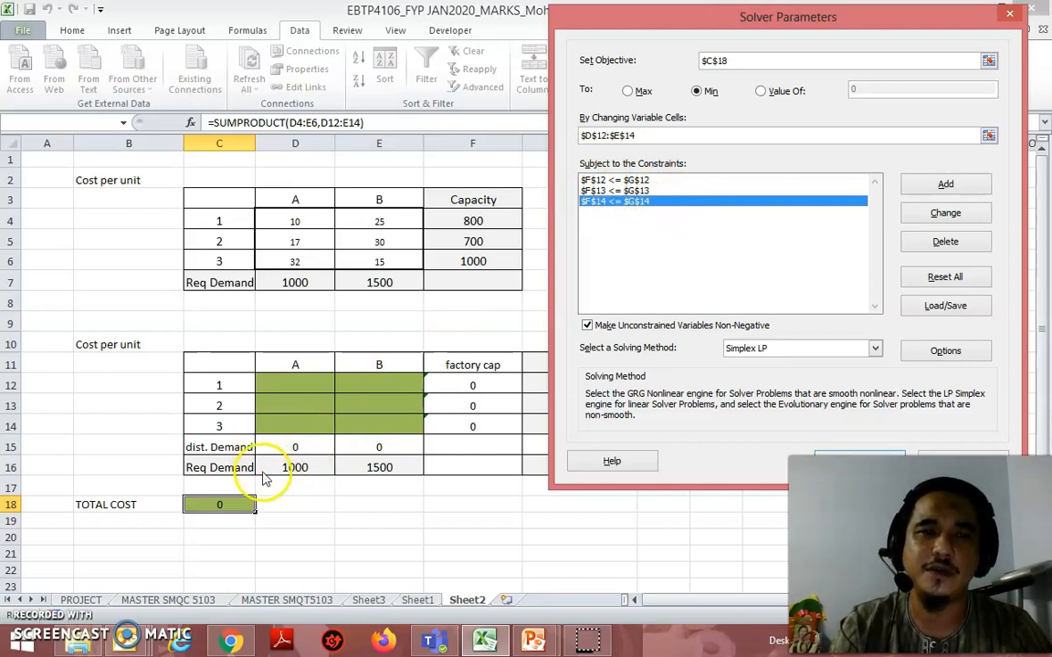
Step: Add a Solver constraint making the distributed demand D15 = the required demand D16
left_click(944, 186)
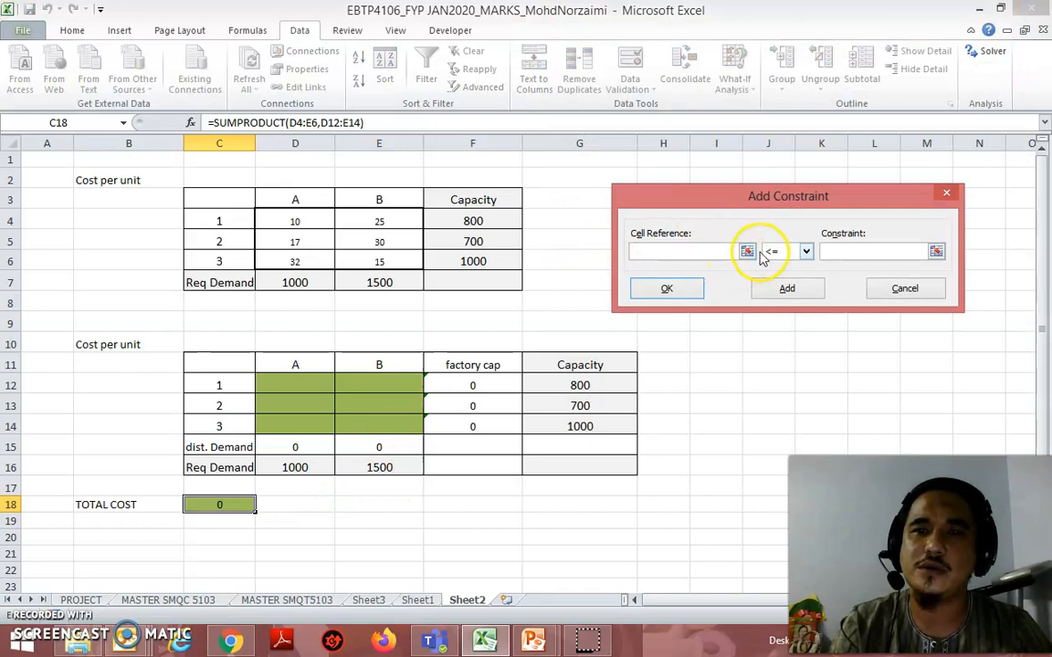
left_click(749, 252)
left_click(311, 444)
left_click(948, 218)
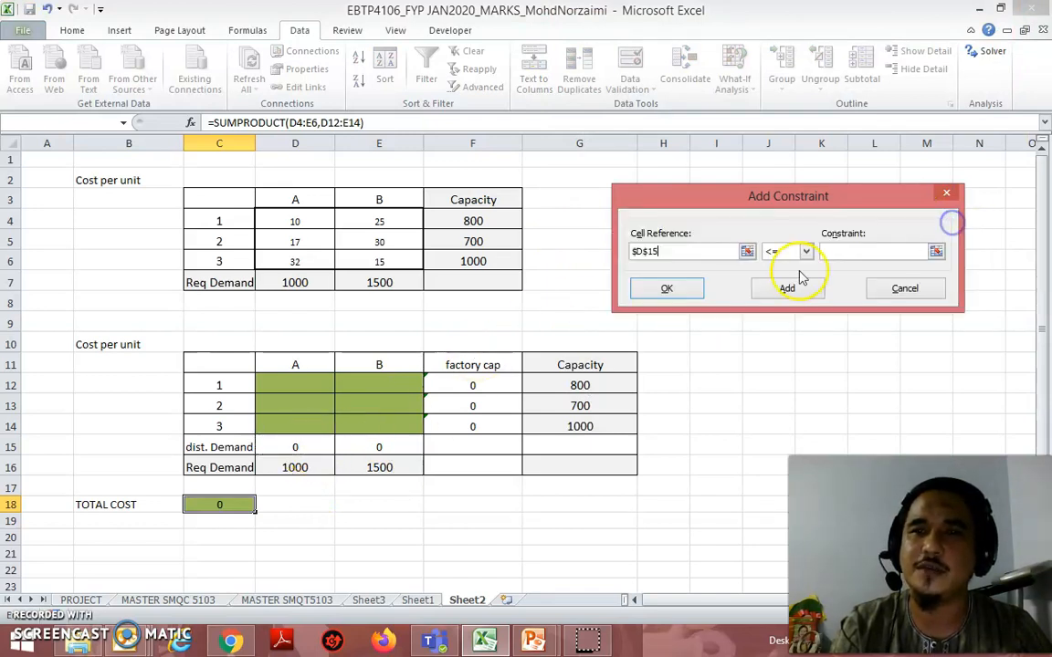
left_click(806, 252)
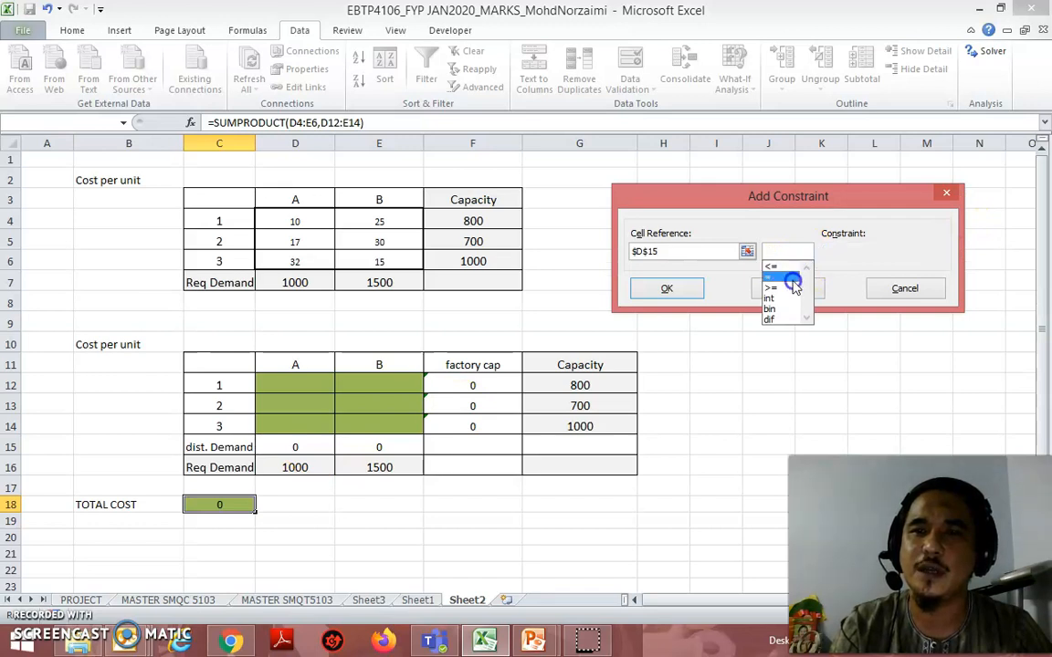
left_click(791, 276)
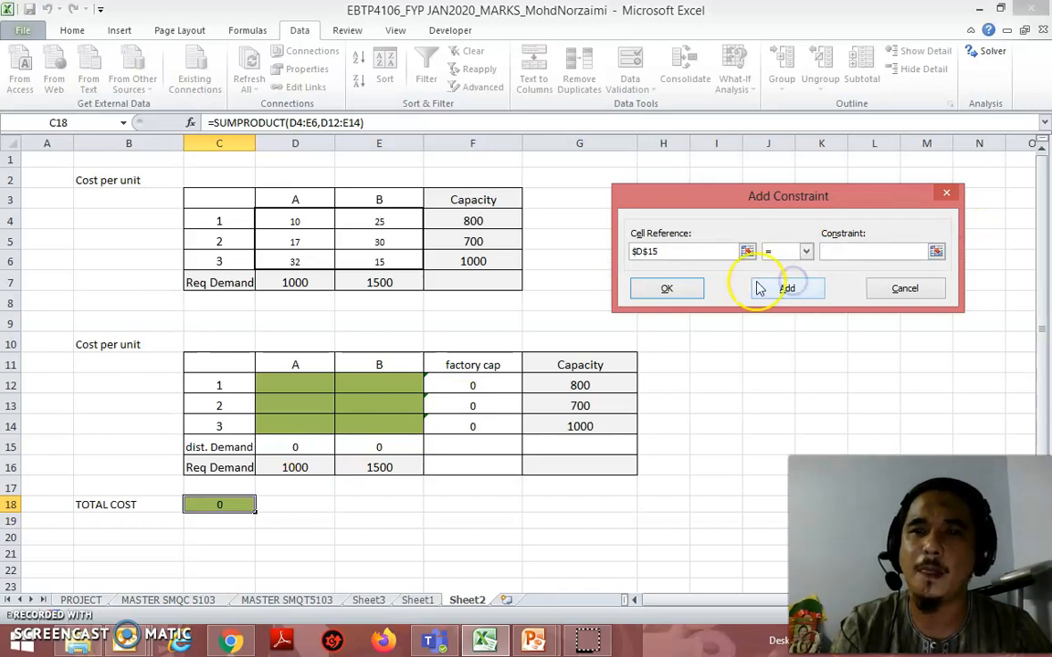
left_click(937, 252)
left_click(288, 469)
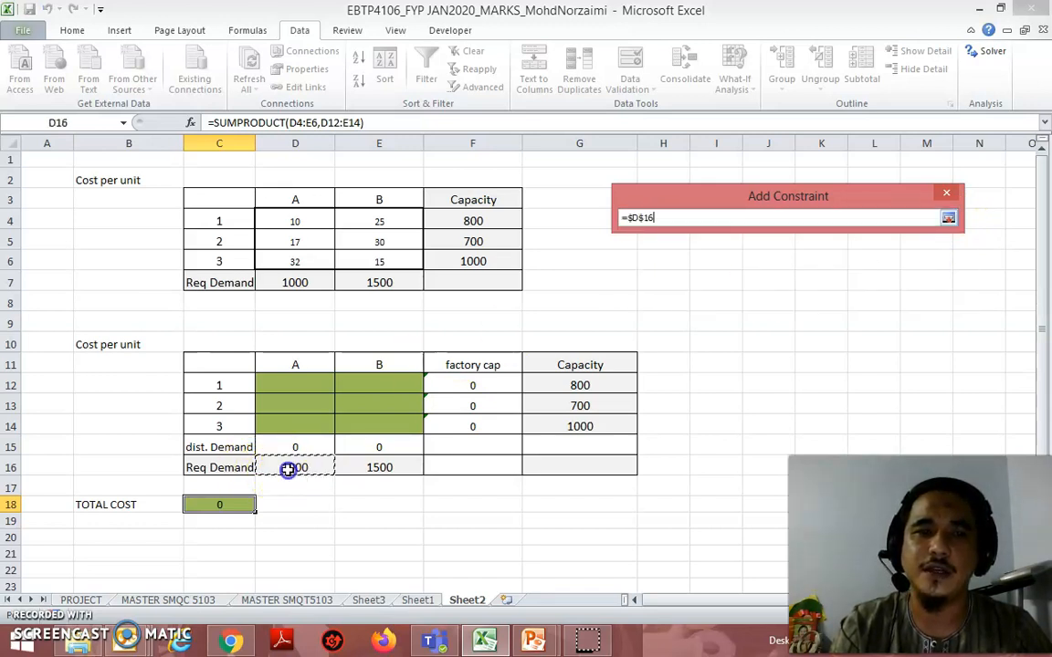
left_click(948, 218)
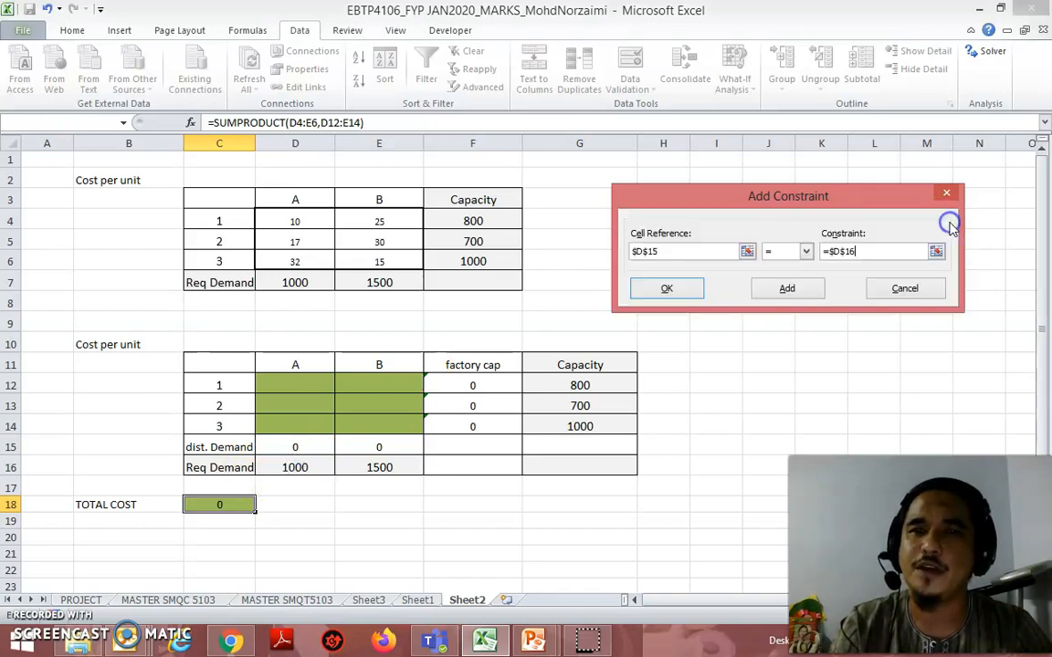
left_click(784, 290)
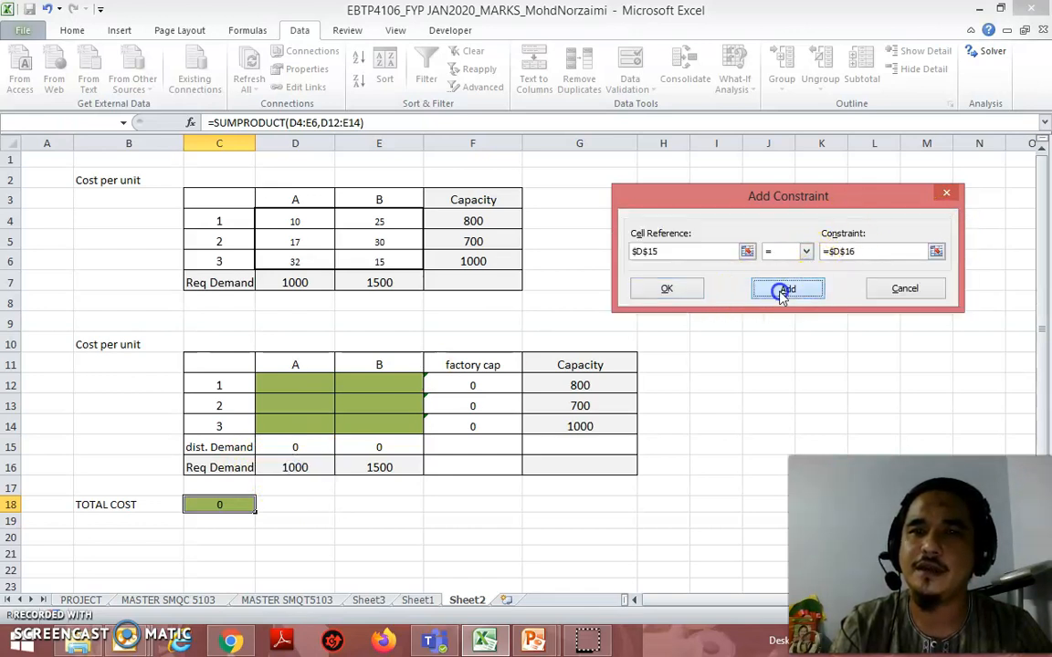
Step: Add a Solver constraint setting the distributed demand E15 <= the required demand E16, and return to the Solver parameters
left_click(748, 252)
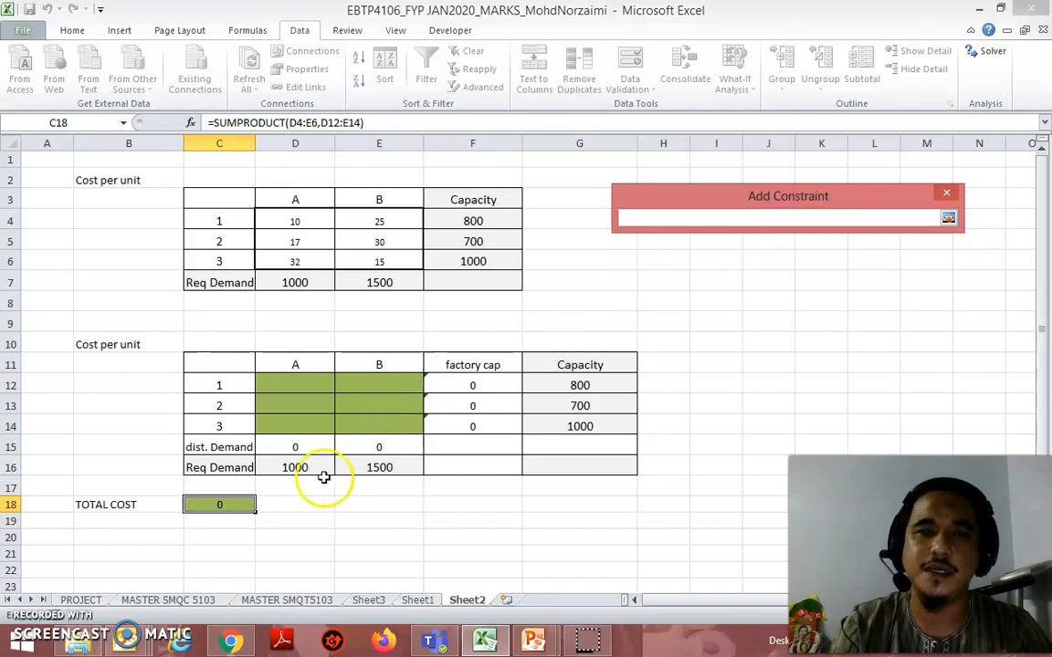
left_click(376, 445)
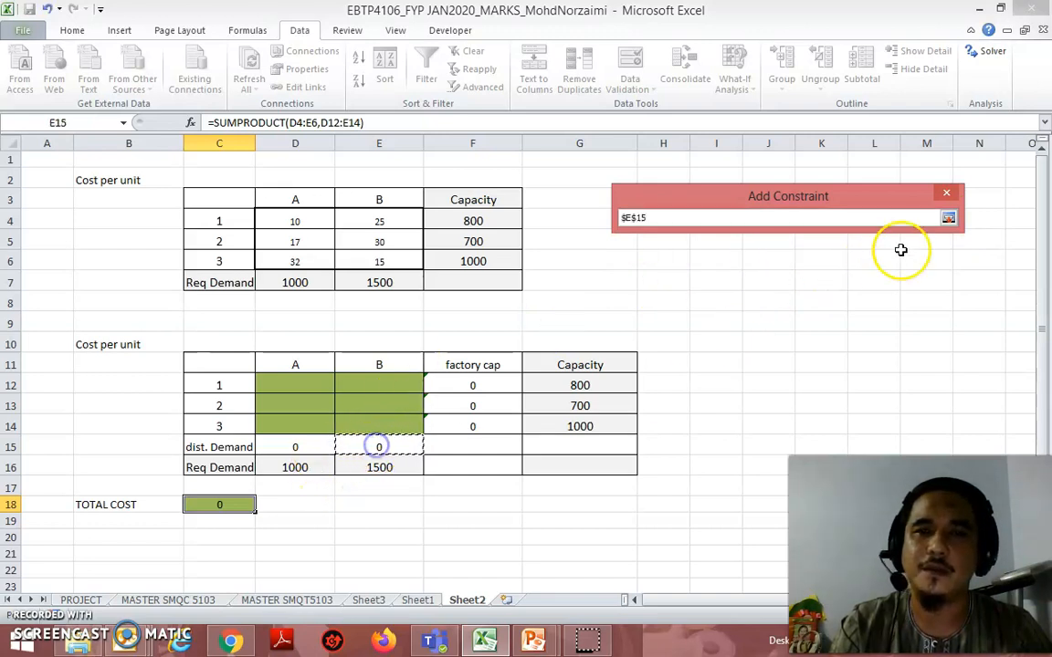
left_click(948, 218)
left_click(936, 251)
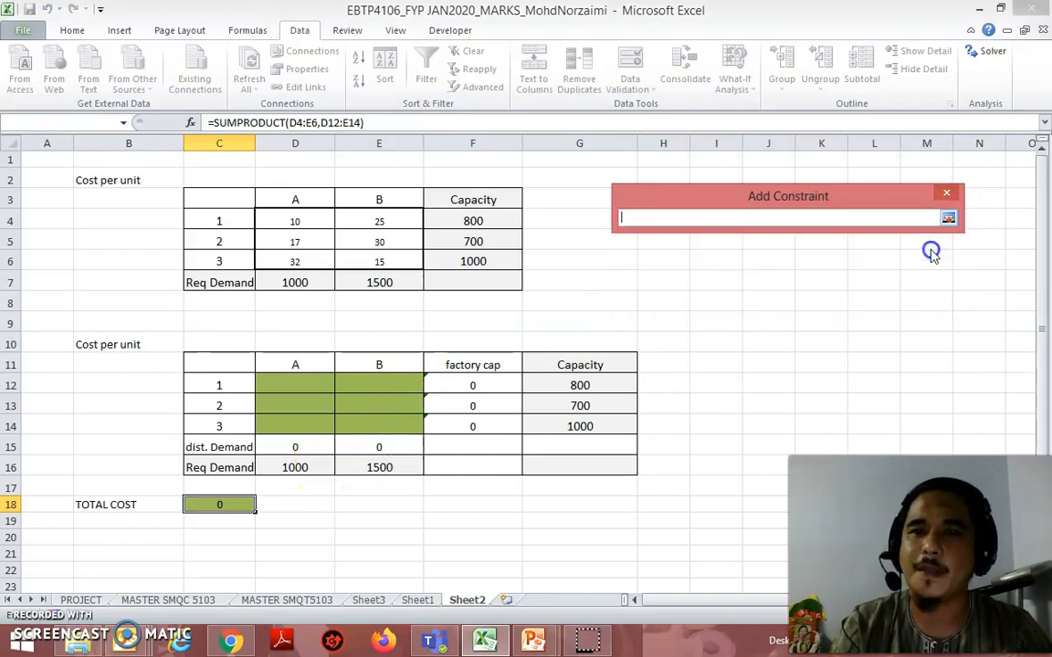
left_click(378, 467)
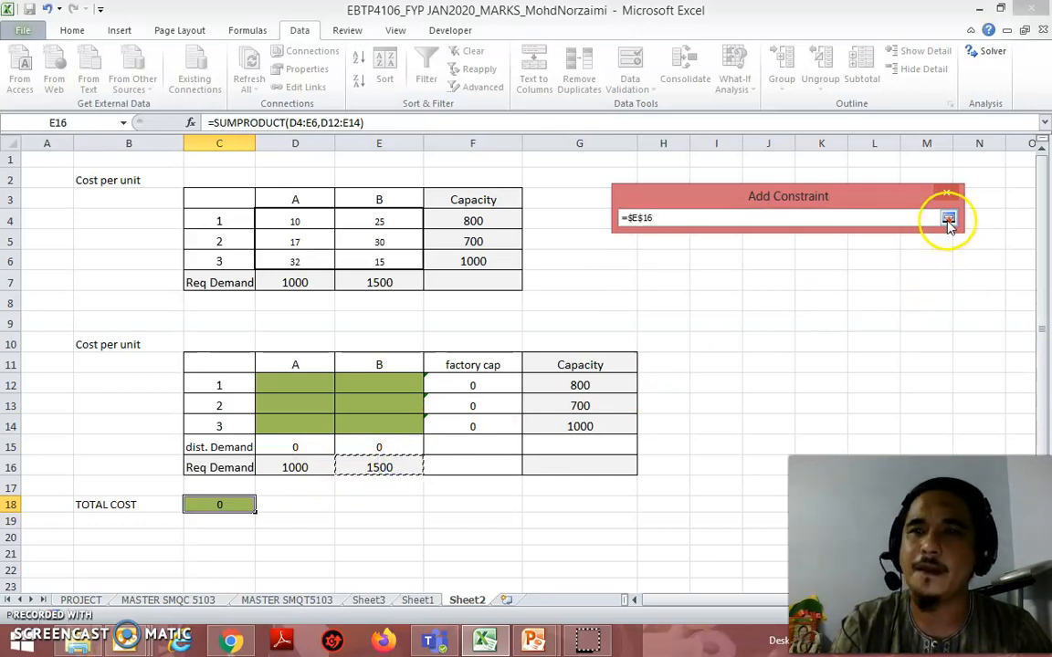
left_click(947, 217)
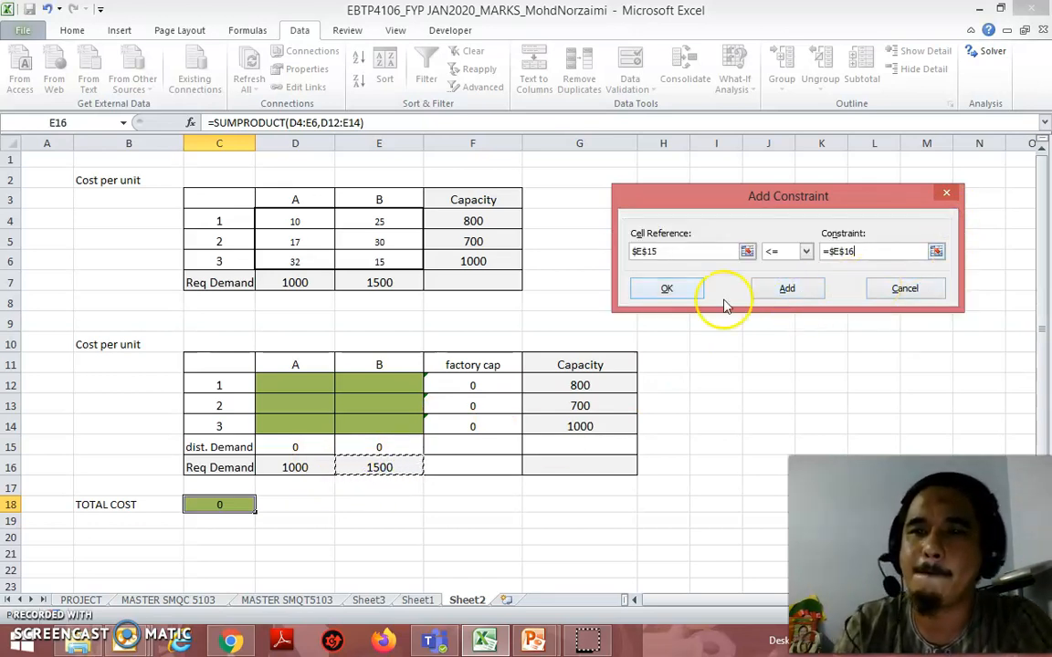
left_click(666, 290)
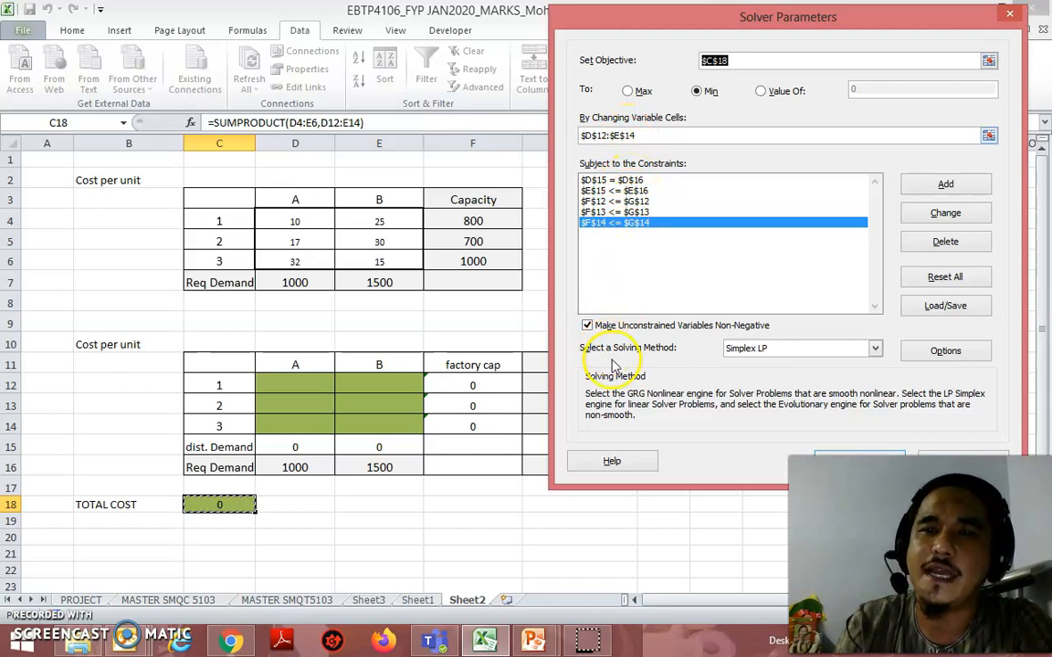
Step: Solve the model with the Simplex LP method and keep the Solver solution
left_click(803, 348)
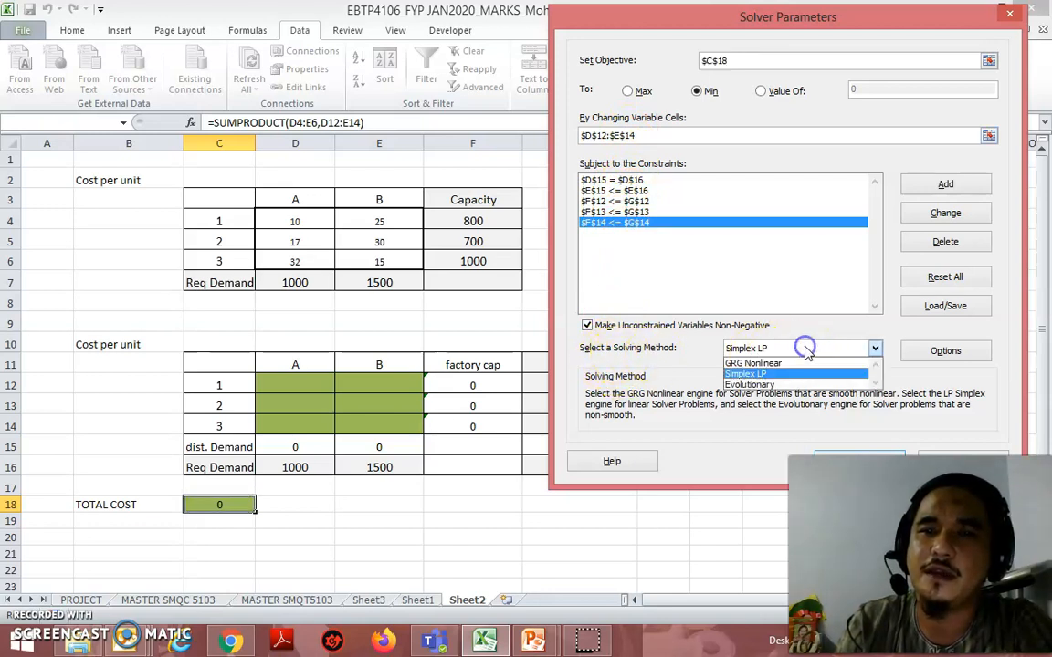
left_click(787, 387)
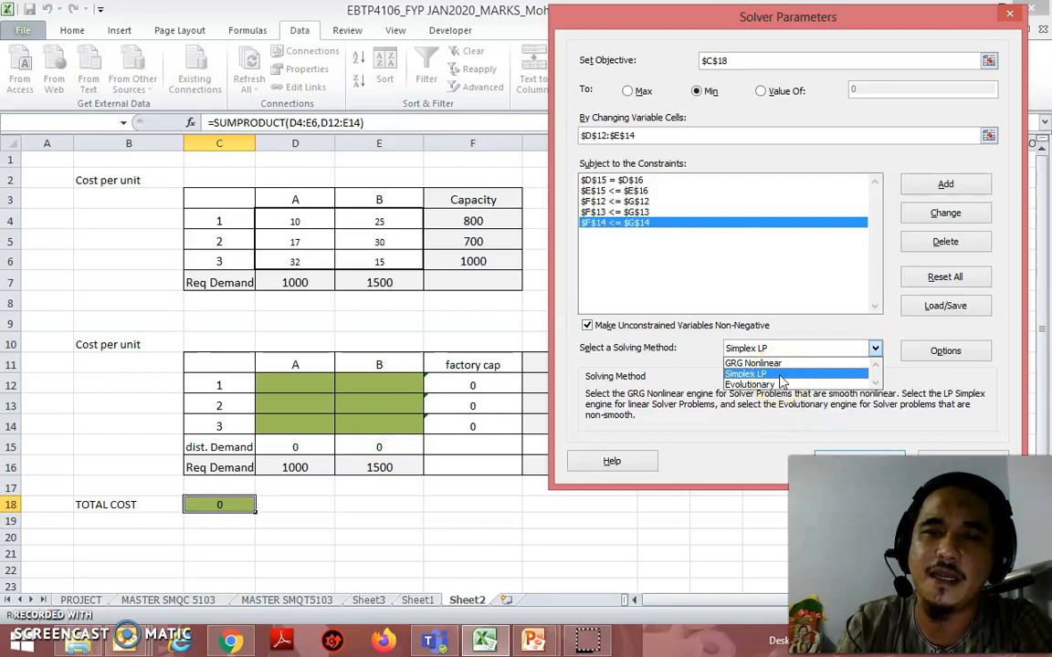
left_click(782, 374)
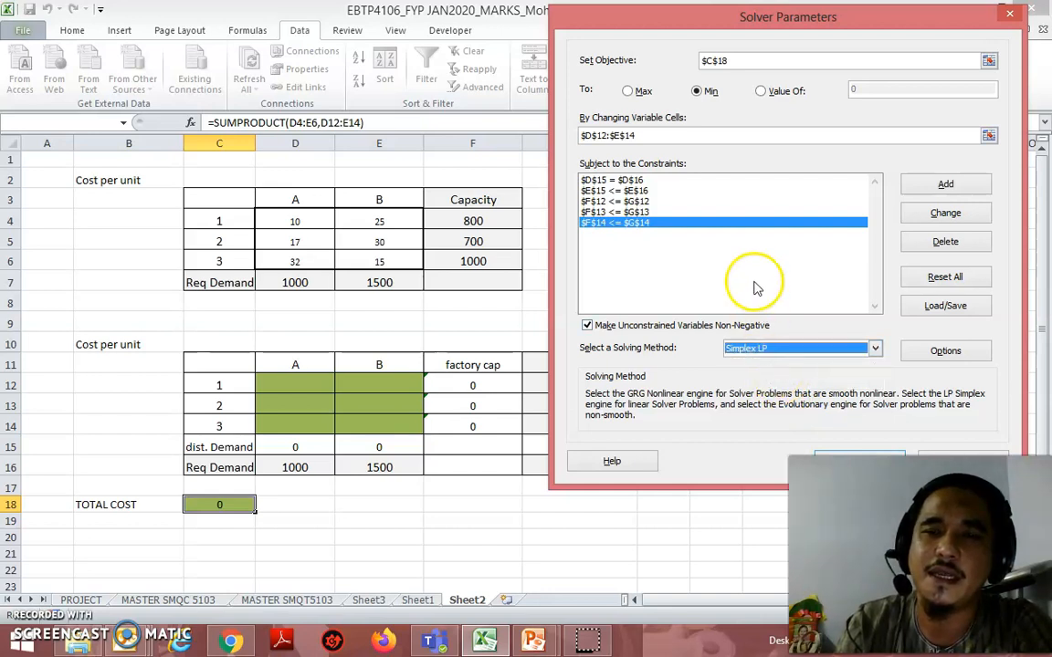
left_click(869, 457)
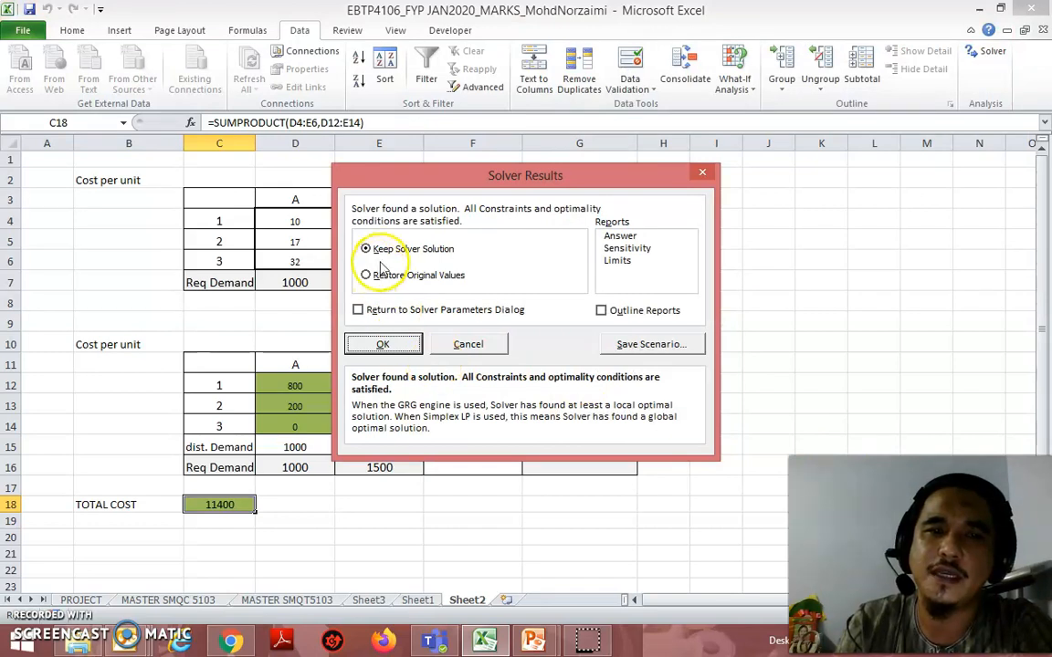
left_click(384, 346)
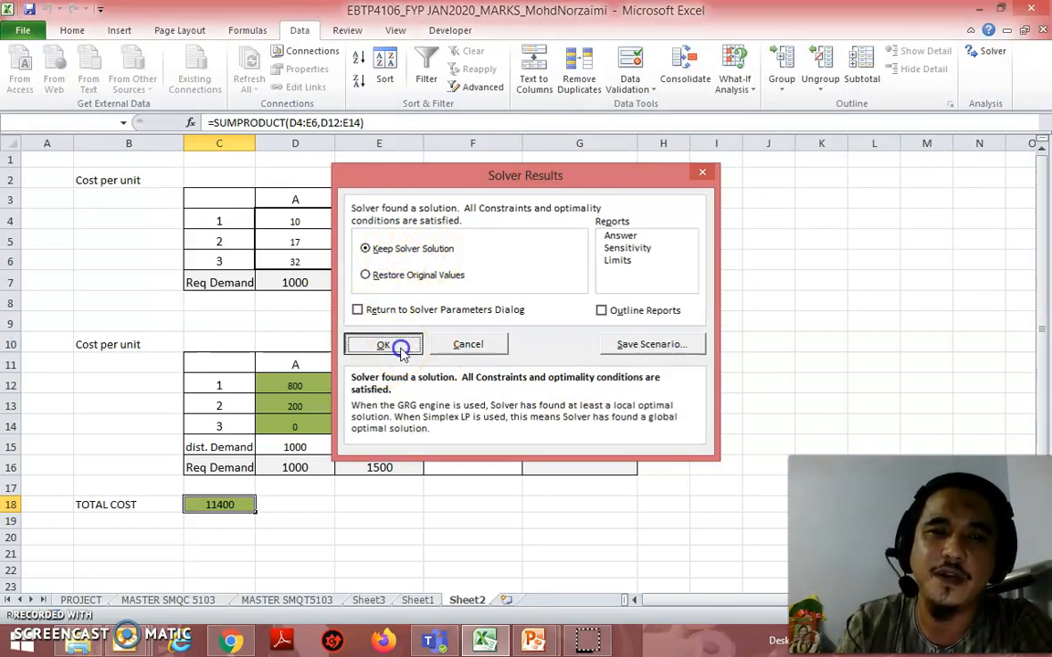
Step: Check the solved allocations in D12:E14 and the factory cap total in F14
left_click(306, 385)
left_click(304, 406)
left_click(299, 427)
left_click(399, 385)
left_click(399, 406)
left_click(399, 428)
left_click(498, 428)
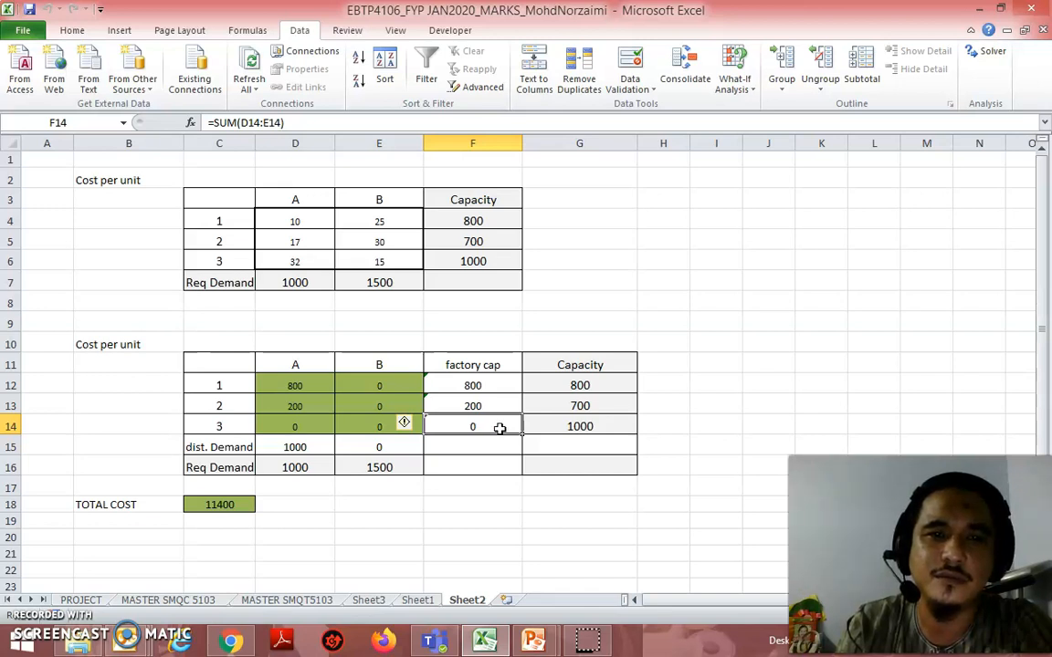
Step: Check the factory cap totals in F12 and F13 and the plant 3 allocations in D14 and E14
left_click(497, 385)
left_click(496, 404)
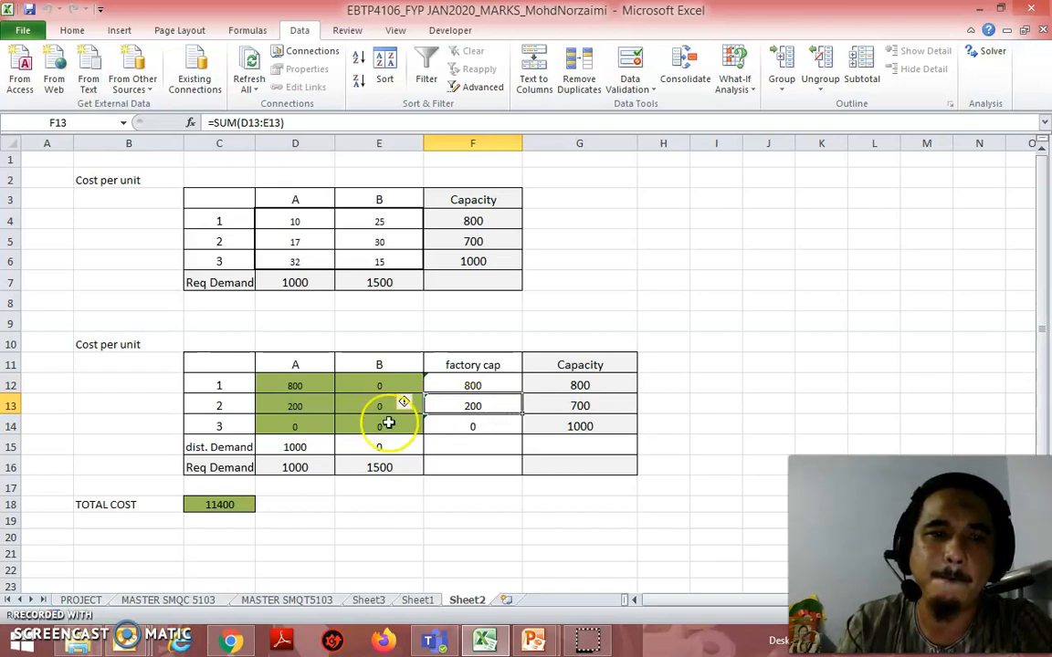
left_click(316, 424)
left_click(375, 432)
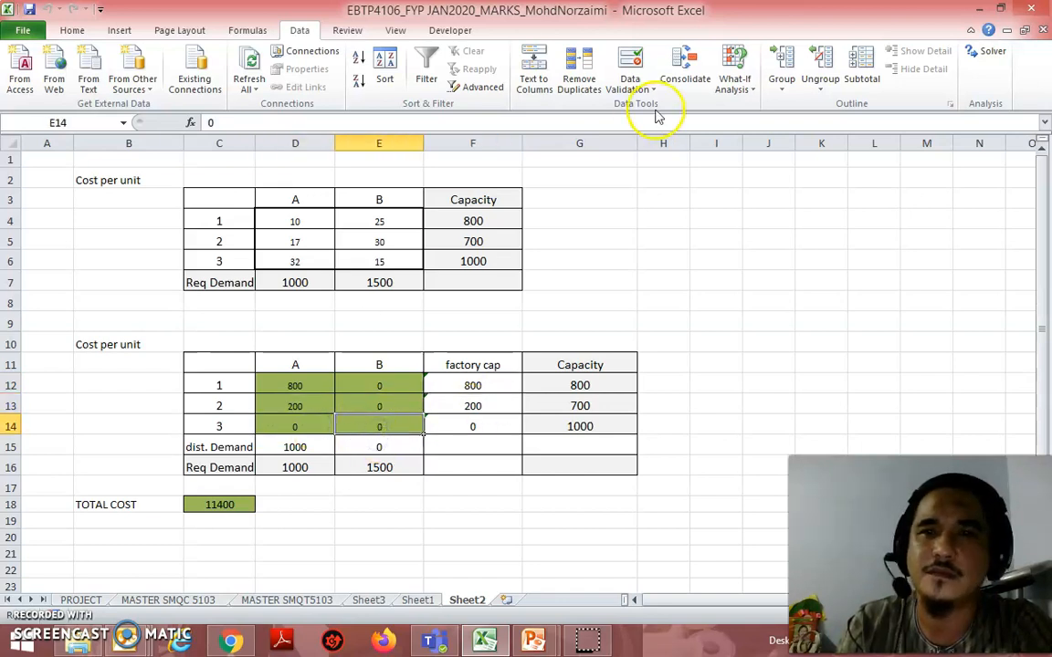
Step: Reselect D12:E14 as the Solver's changing variable cells, solve the model again and keep the Solver solution
left_click(986, 54)
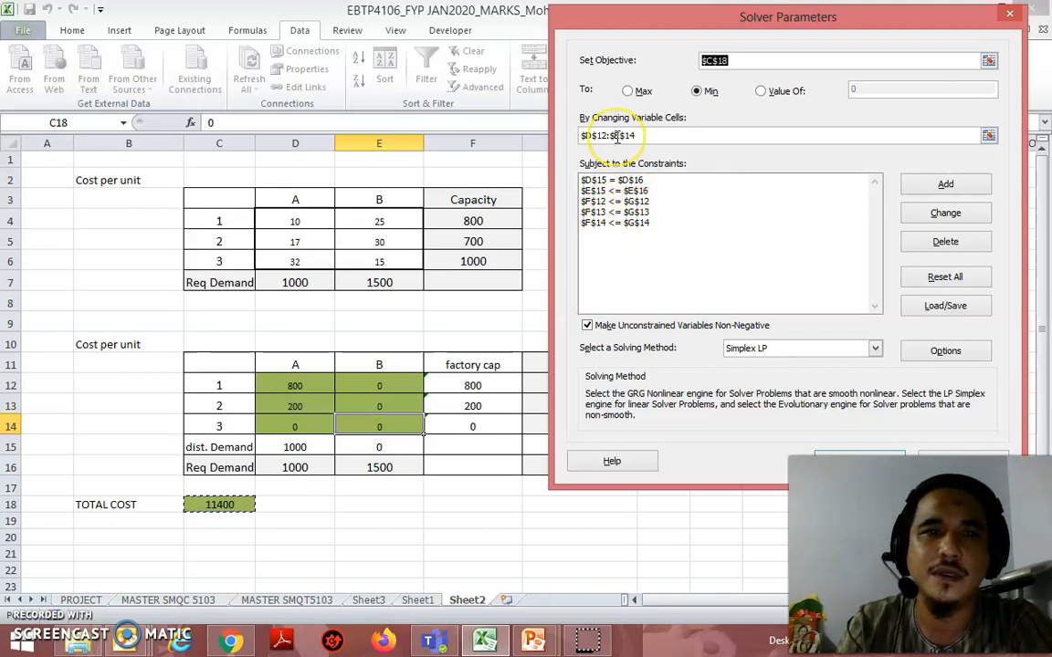
left_click(988, 136)
left_click_drag(308, 392, 368, 427)
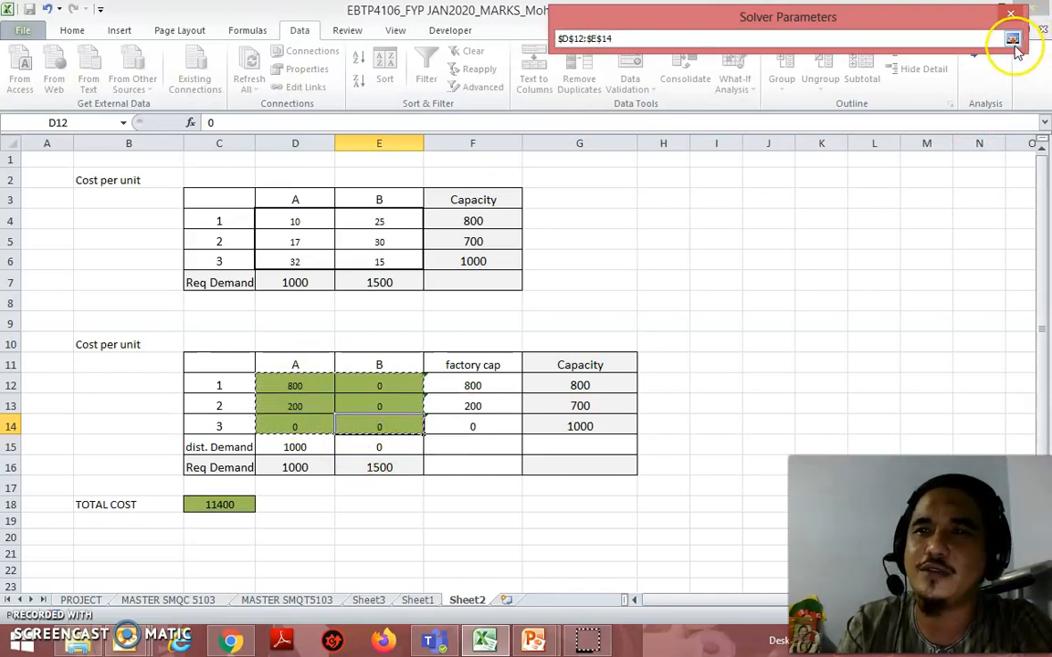
left_click(1012, 40)
left_click(876, 456)
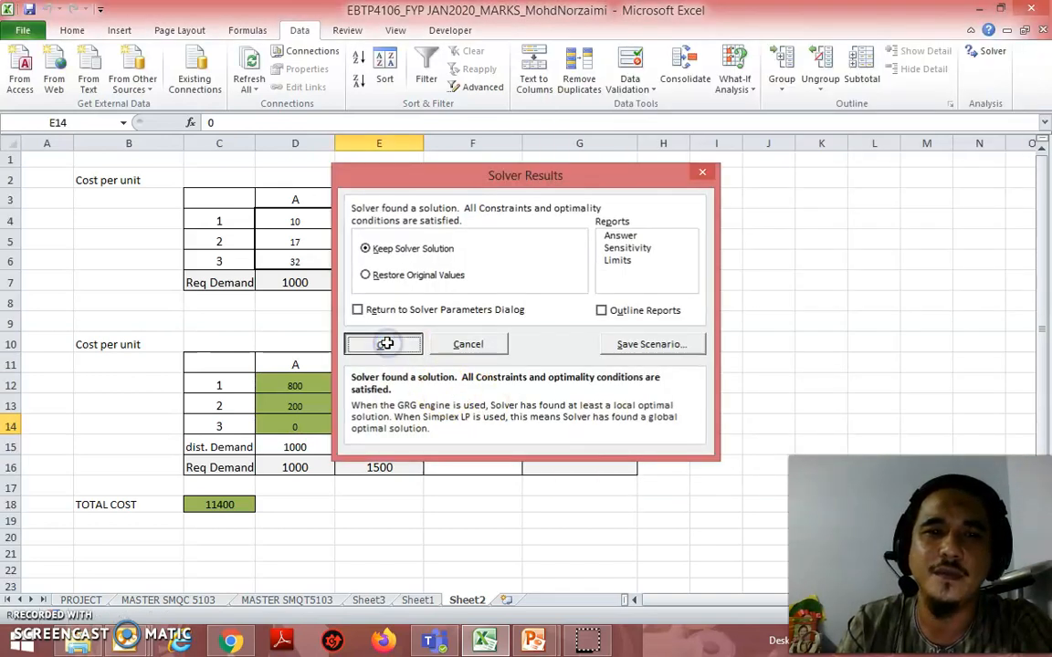
left_click(384, 343)
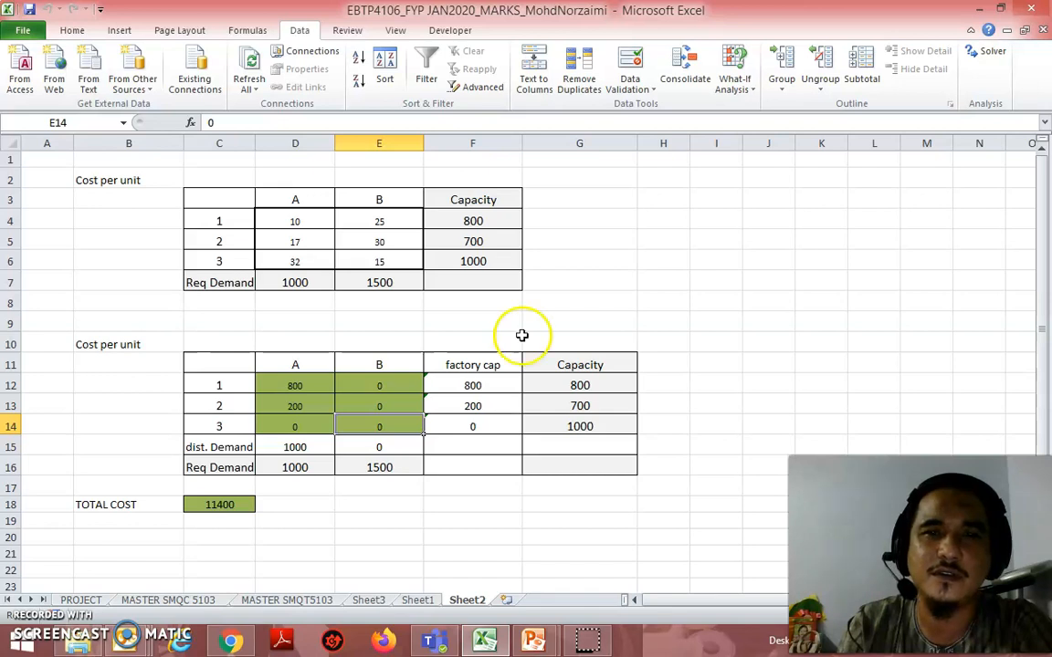
Step: Change the Solver constraint on distributed demand E15 to = the required demand E16, then re-solve and keep the Solver solution
left_click(993, 52)
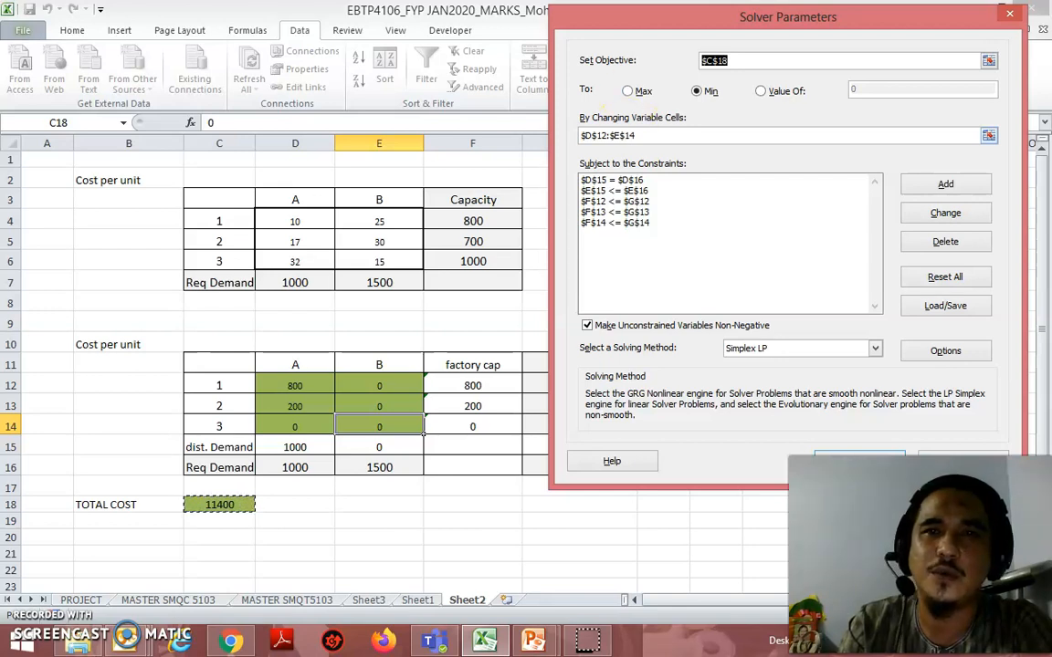
left_click_drag(657, 13, 730, 7)
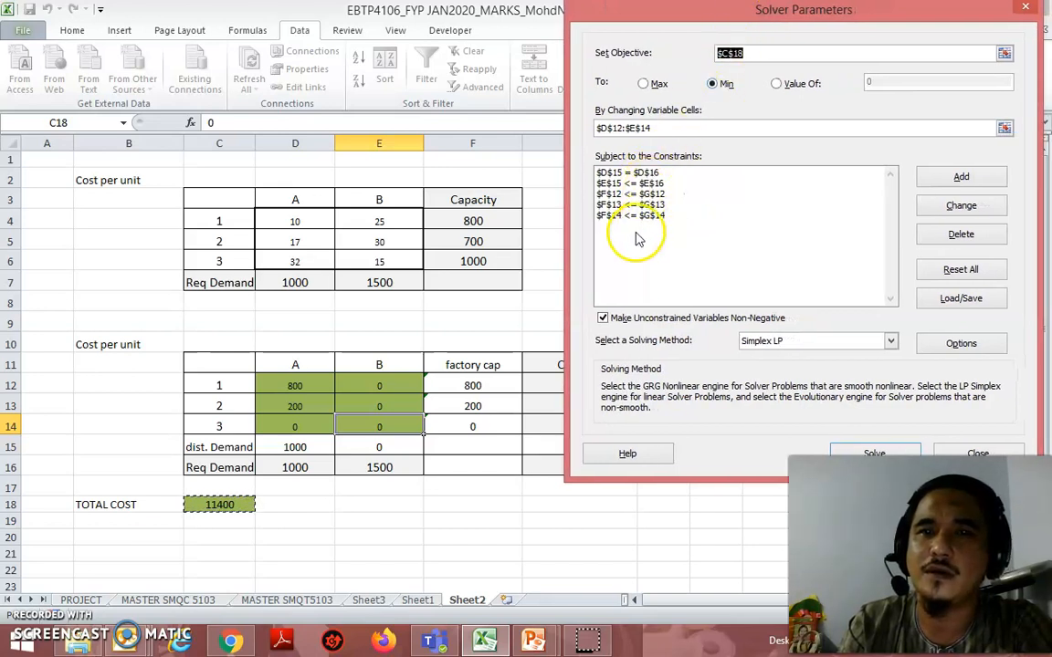
left_click(650, 183)
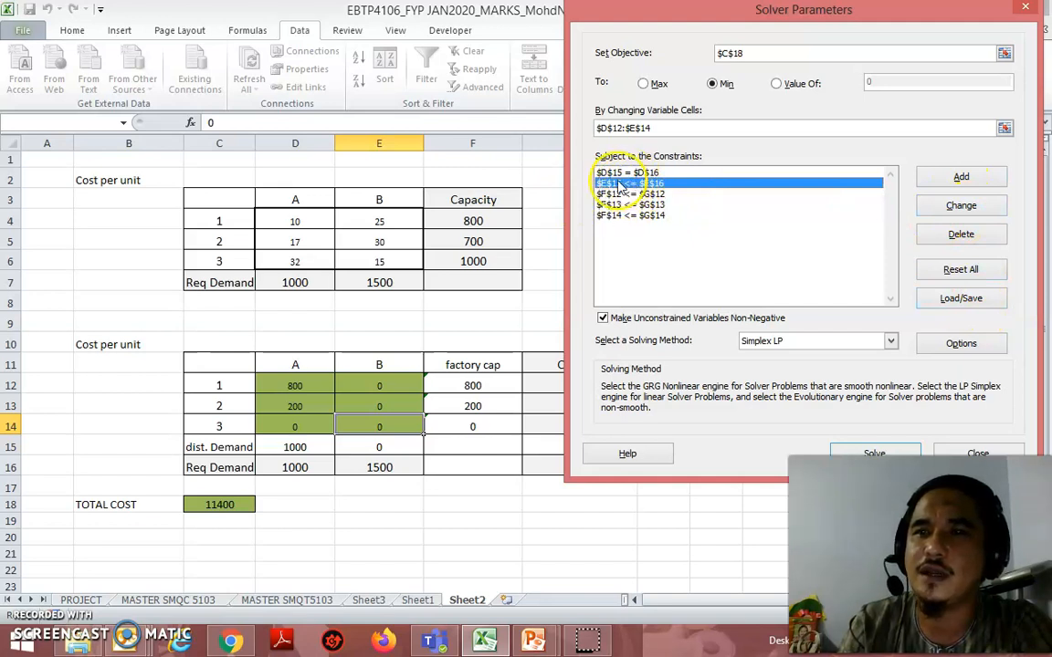
left_click(991, 209)
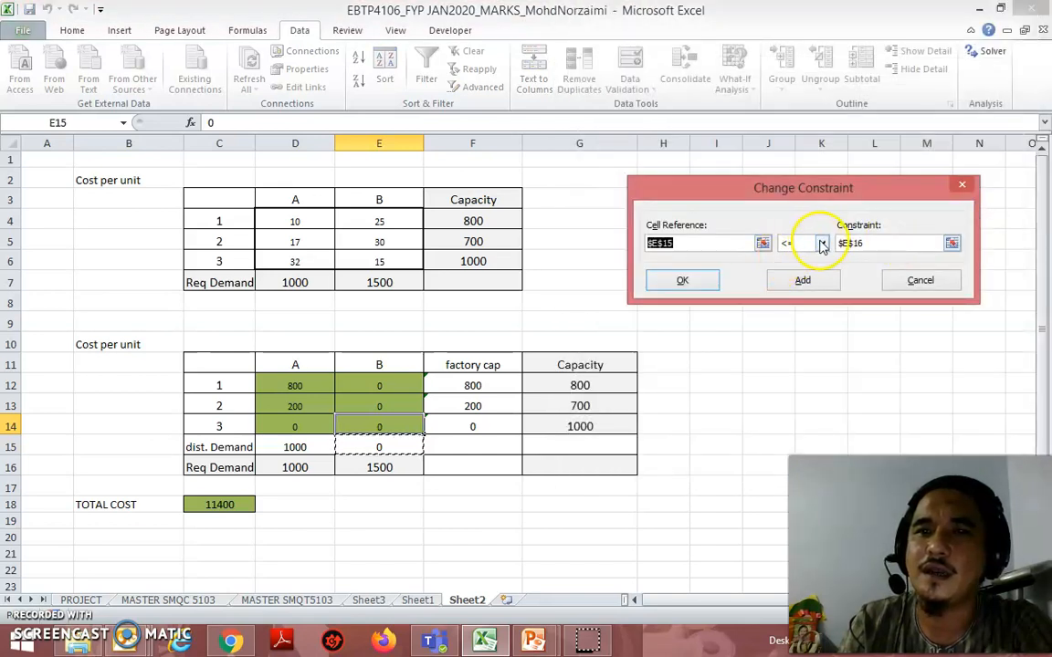
left_click(822, 244)
left_click(802, 268)
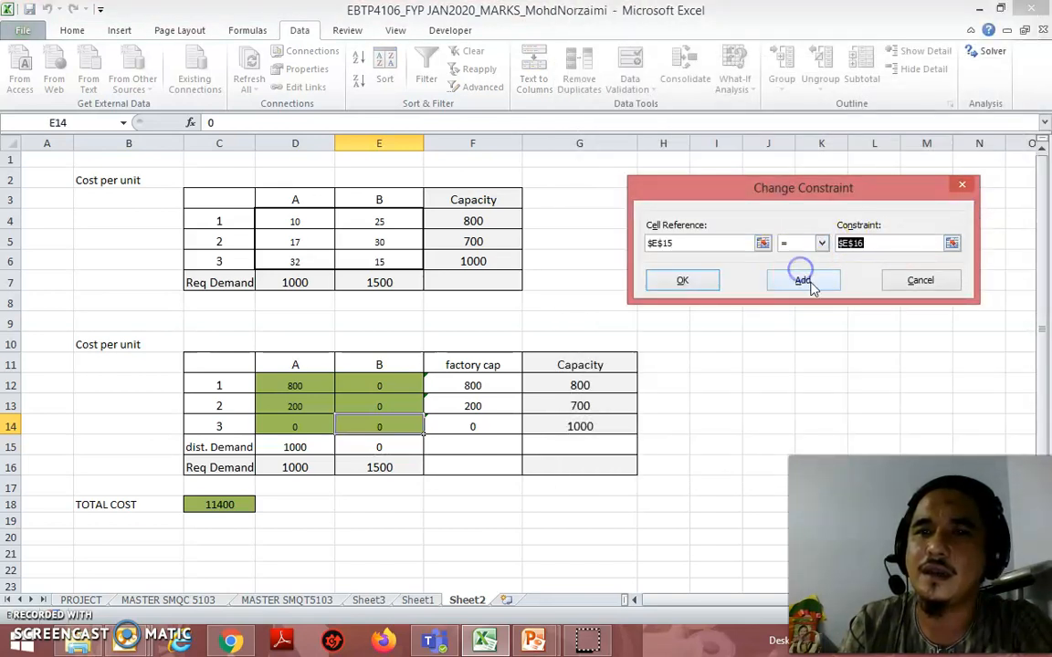
left_click(683, 280)
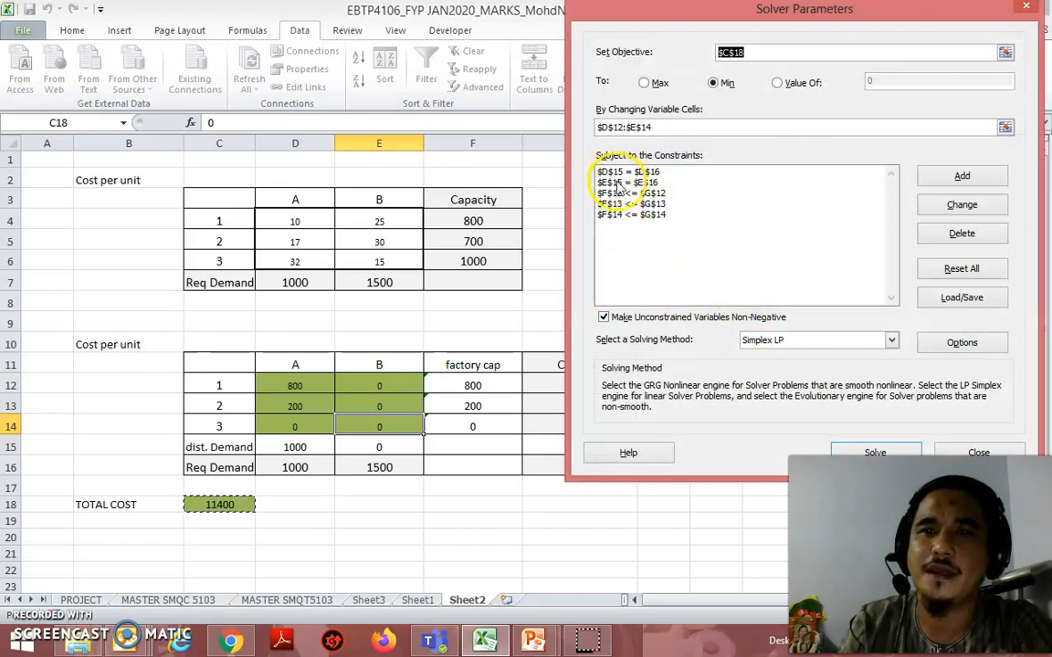
left_click(874, 451)
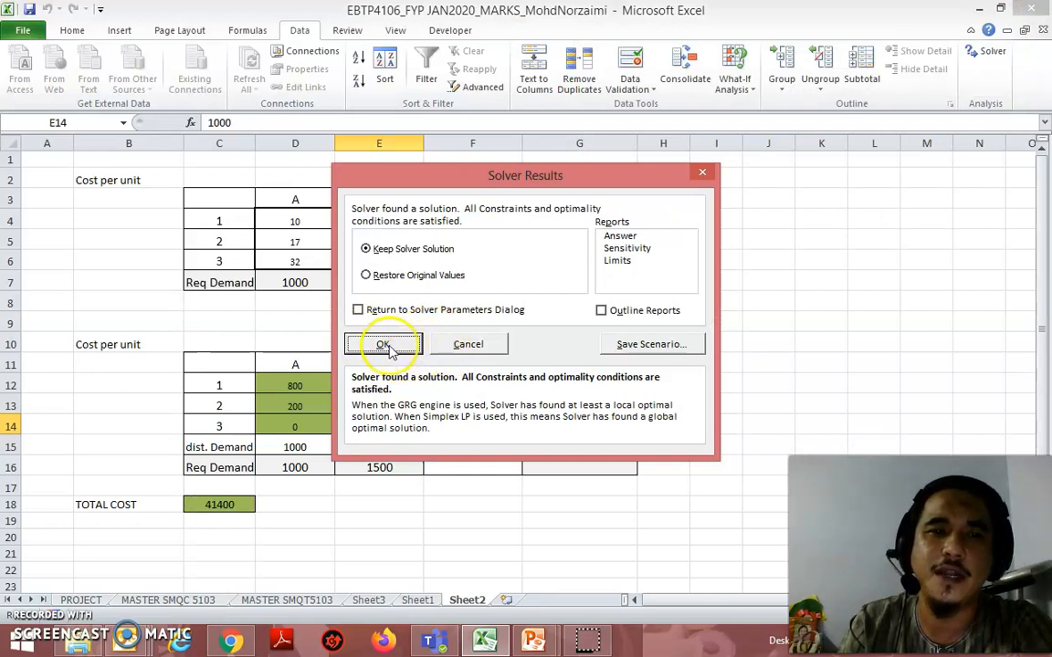
left_click(383, 345)
Step: Check each solved allocation in D12:E14 and the total cost formula in C18
left_click(303, 393)
left_click(305, 407)
left_click(310, 429)
left_click(356, 387)
left_click(395, 410)
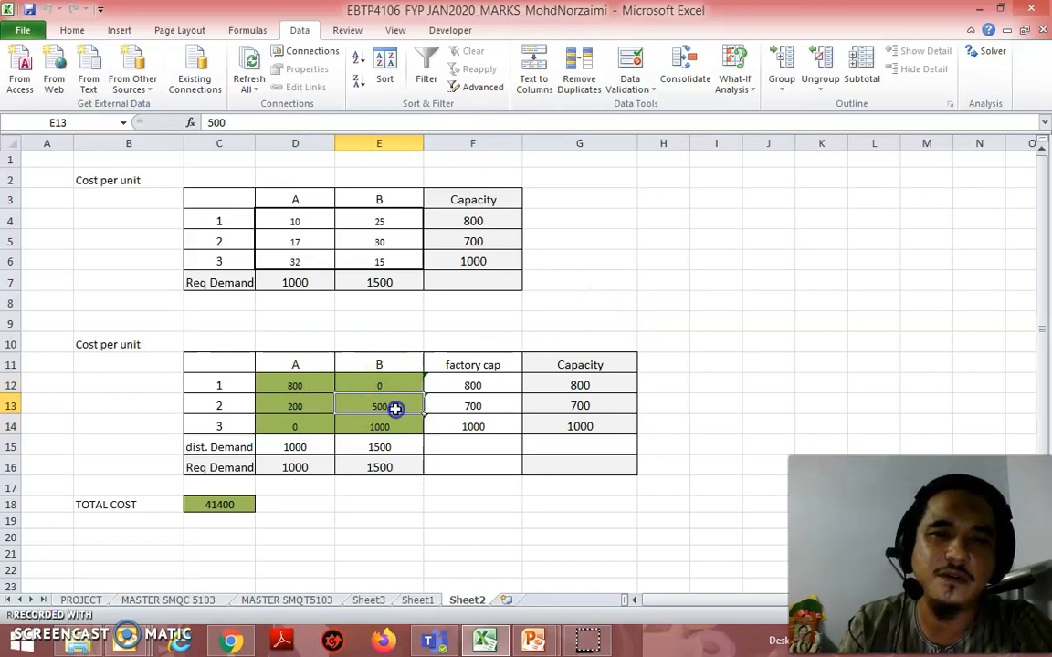
left_click(394, 429)
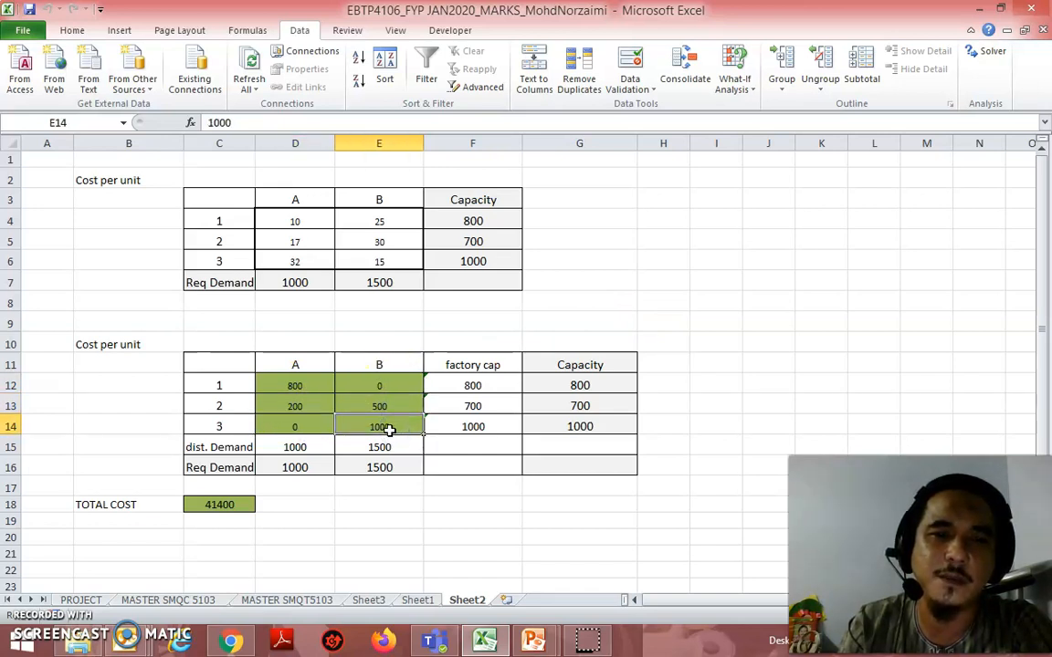
left_click(235, 507)
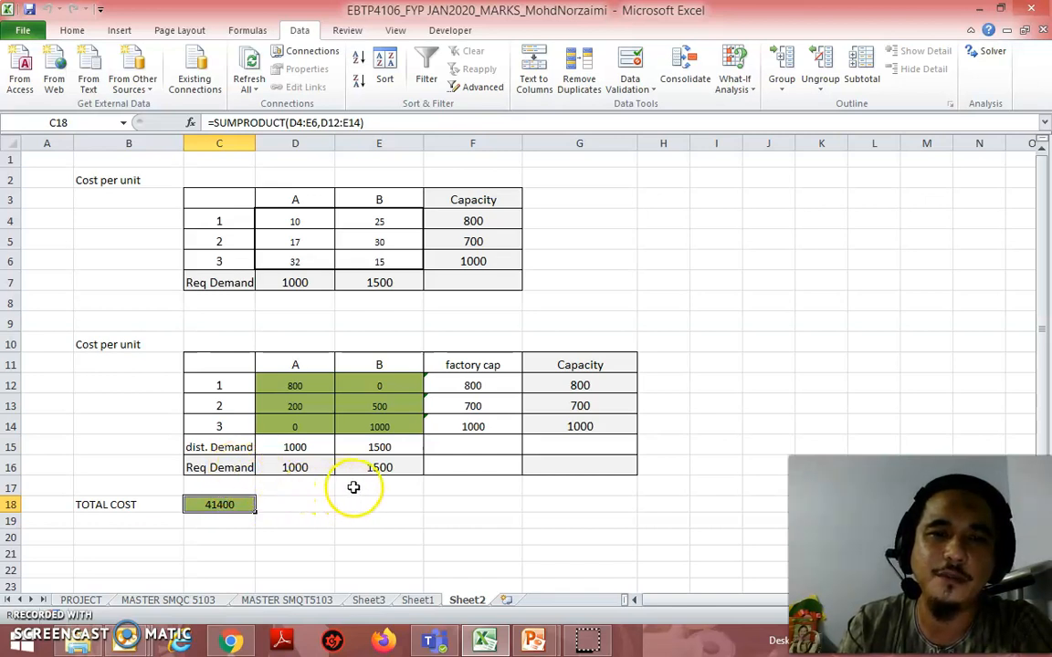
Step: Switch to the PowerPoint transportation slide to compare its allocations and minimum cost with the worksheet, and return to the Excel worksheet
mouse_move(533, 642)
left_click(484, 582)
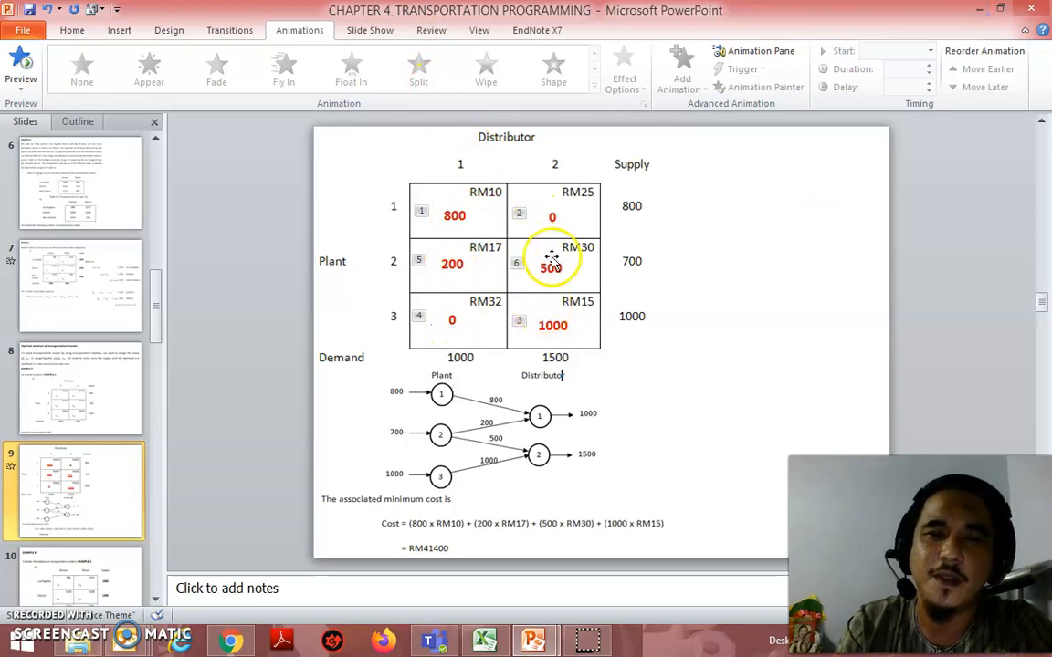
left_click(484, 641)
left_click_drag(340, 535, 334, 533)
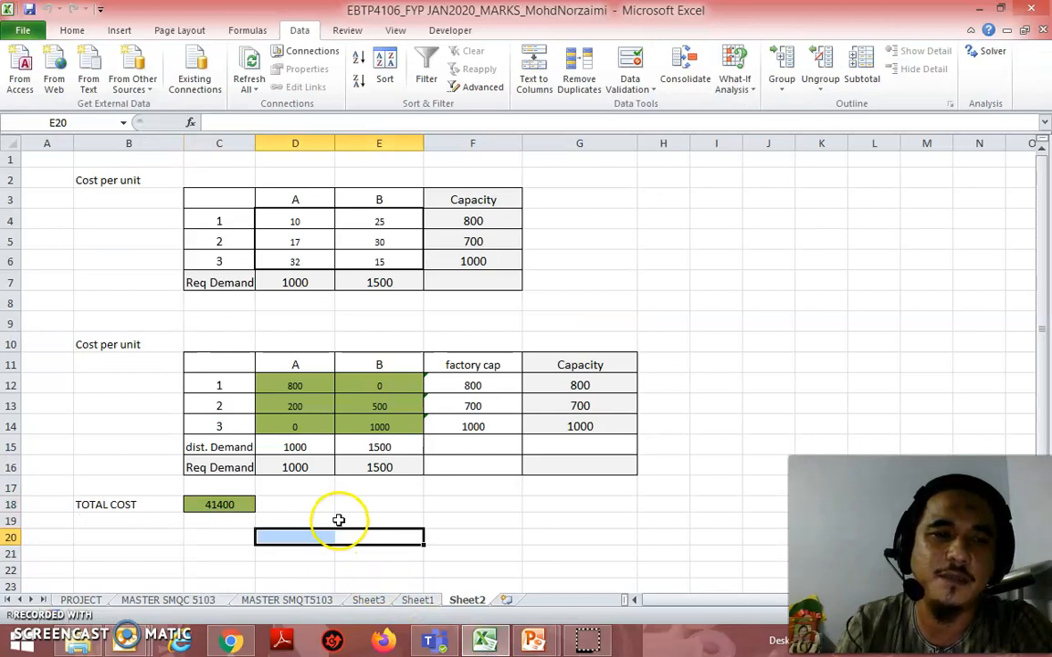